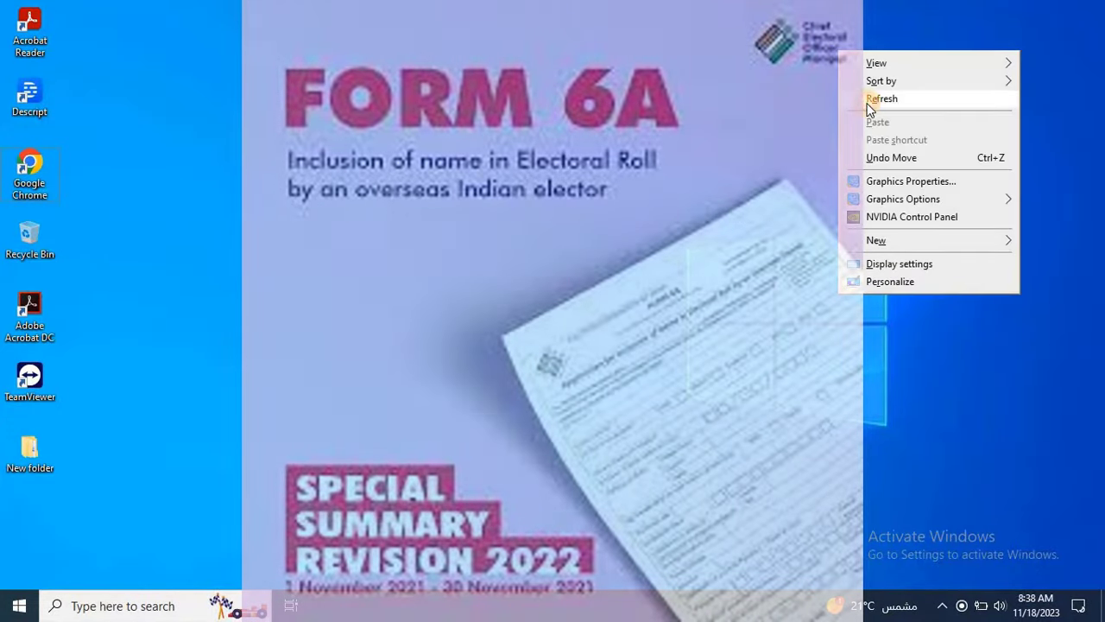
# Step: Launch Google Chrome and search Google for 'election commission of india'
pyautogui.click(868, 102)
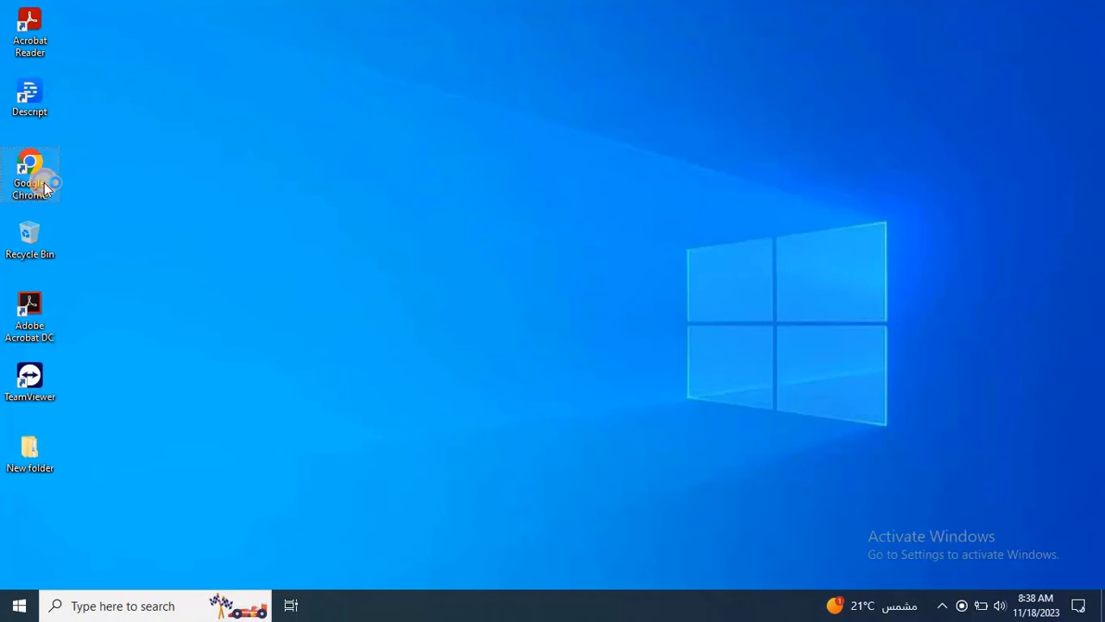
pyautogui.click(34, 177)
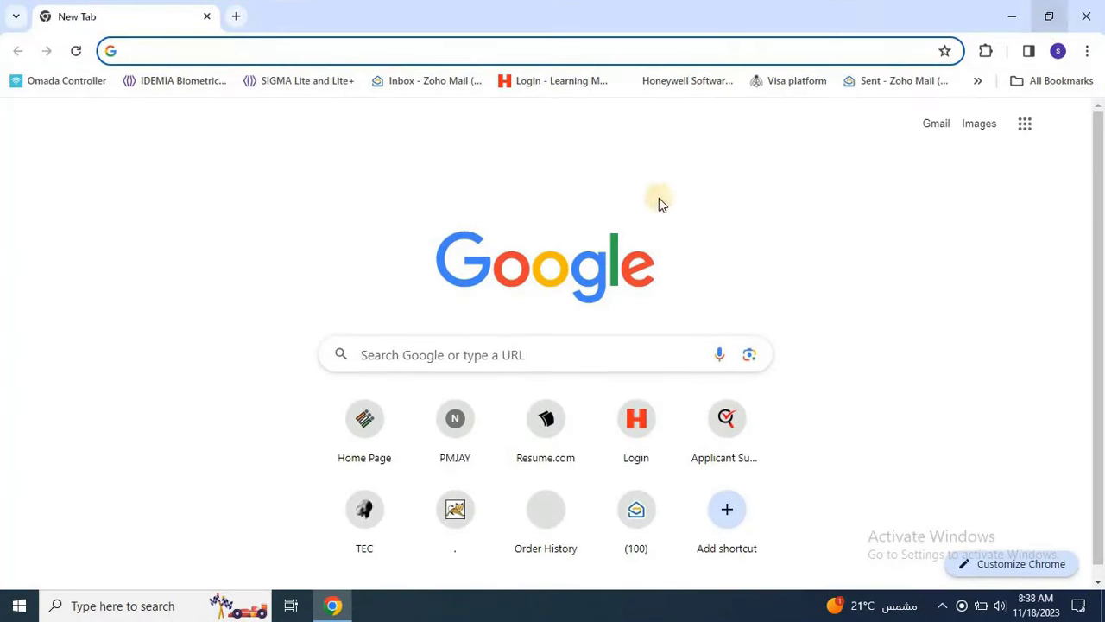
pyautogui.click(525, 354)
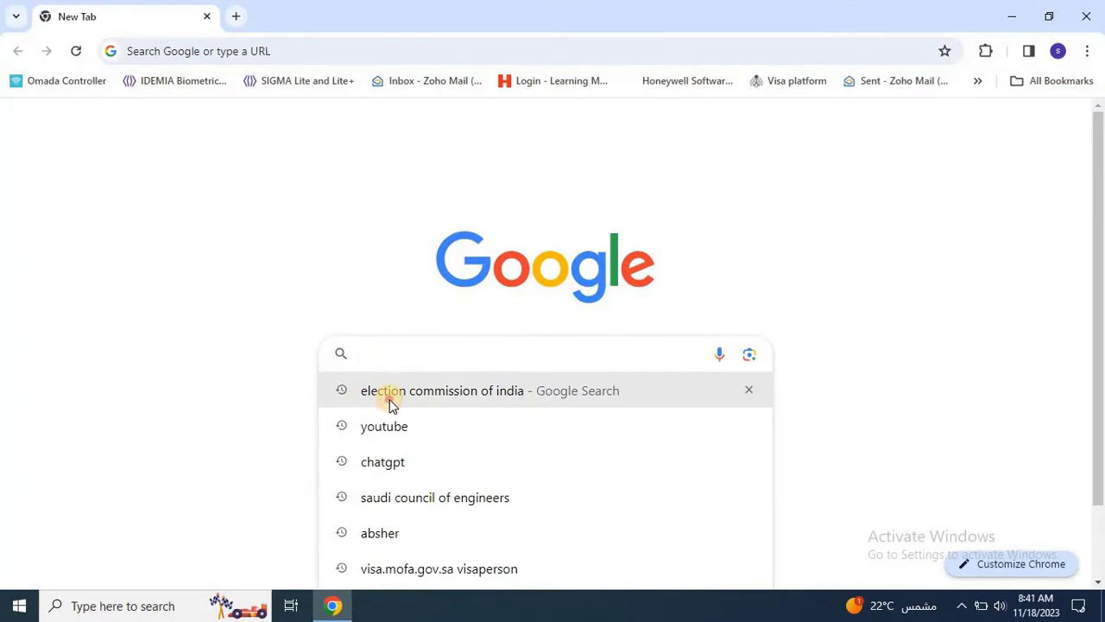
pyautogui.click(389, 399)
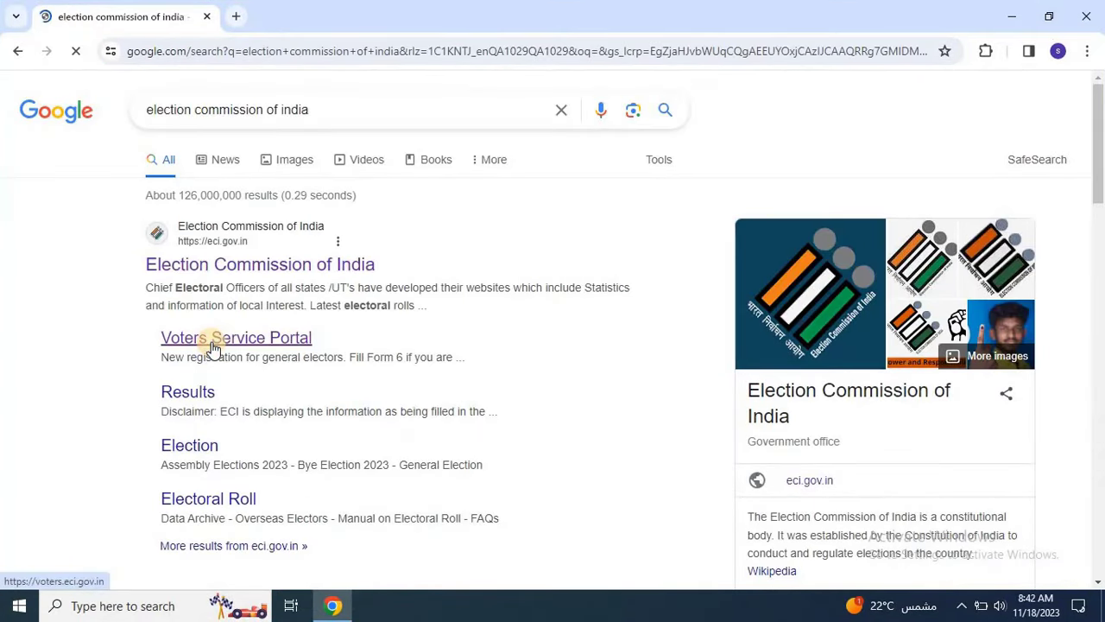
# Step: Open the Voters' Service Portal and start an Indian Overseas Elector sign-up
pyautogui.click(213, 347)
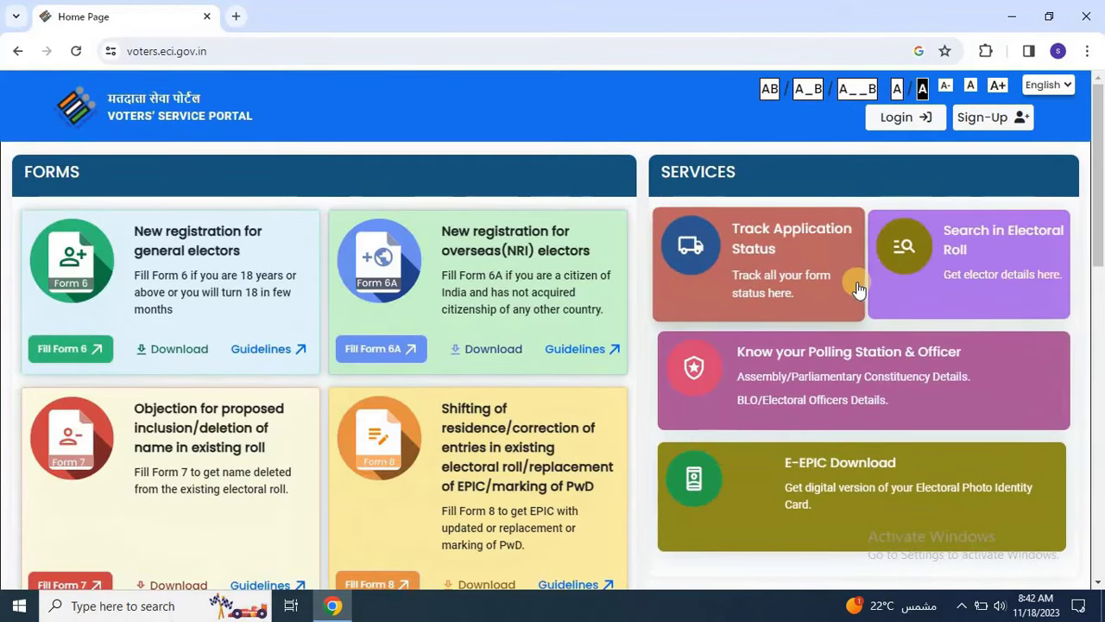
pyautogui.click(993, 116)
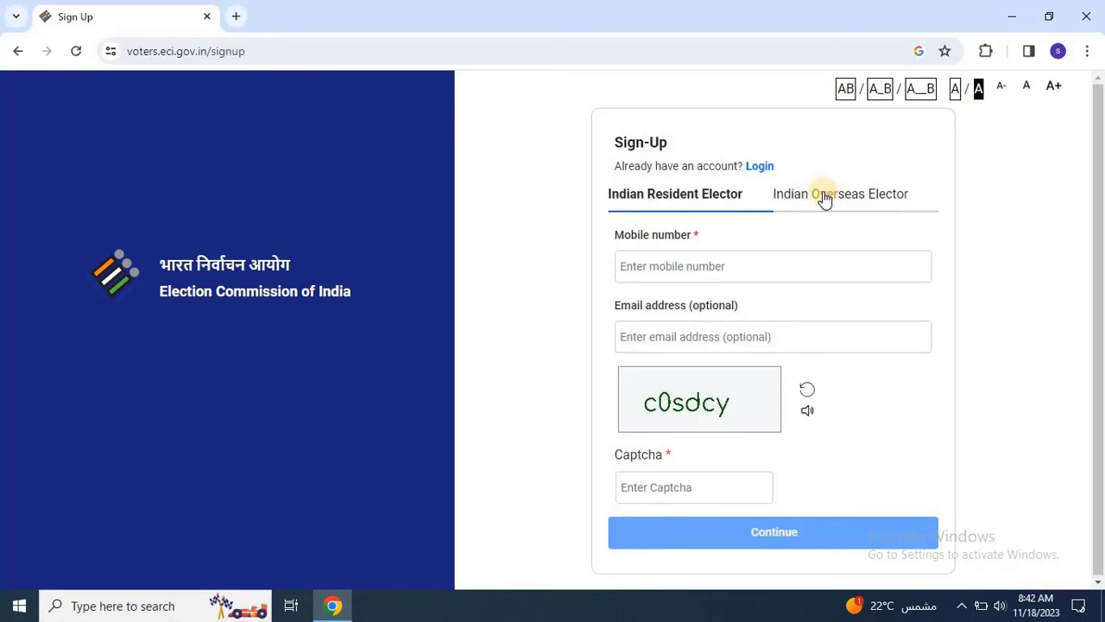
pyautogui.click(823, 195)
# Step: Enter the saved e-mail address and the captcha, then continue
pyautogui.click(716, 303)
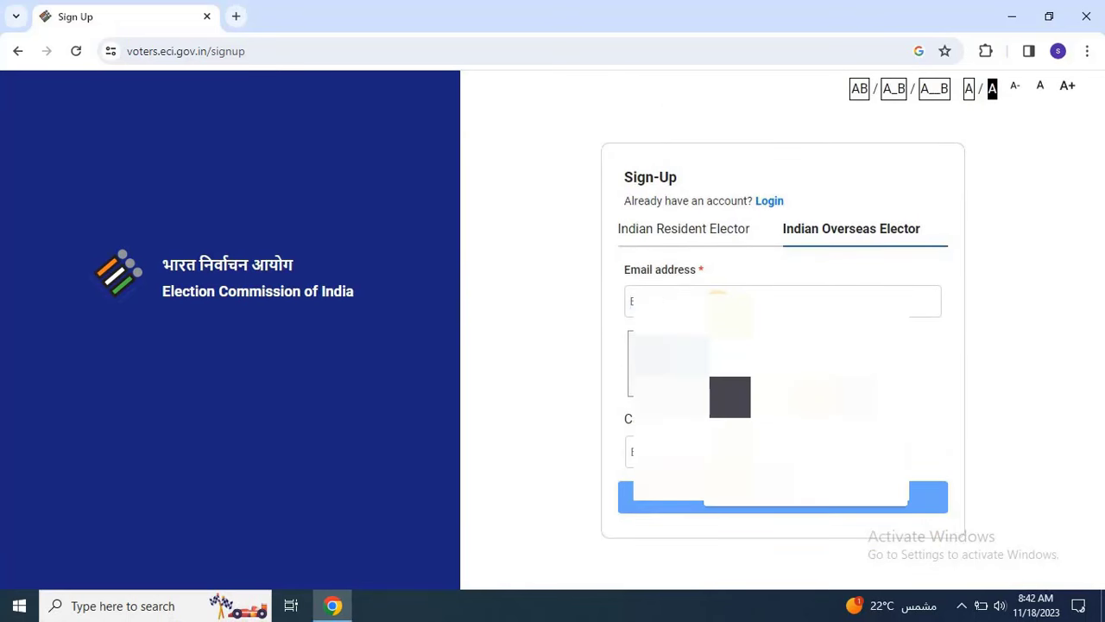
pyautogui.click(690, 345)
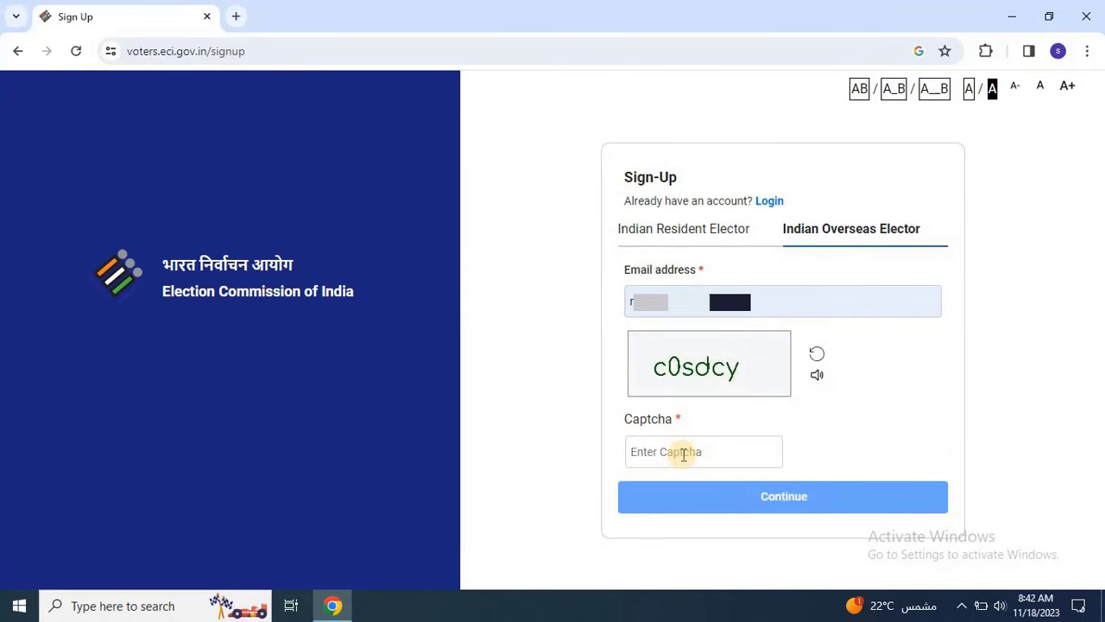
pyautogui.click(682, 451)
pyautogui.write('c0sdcy')
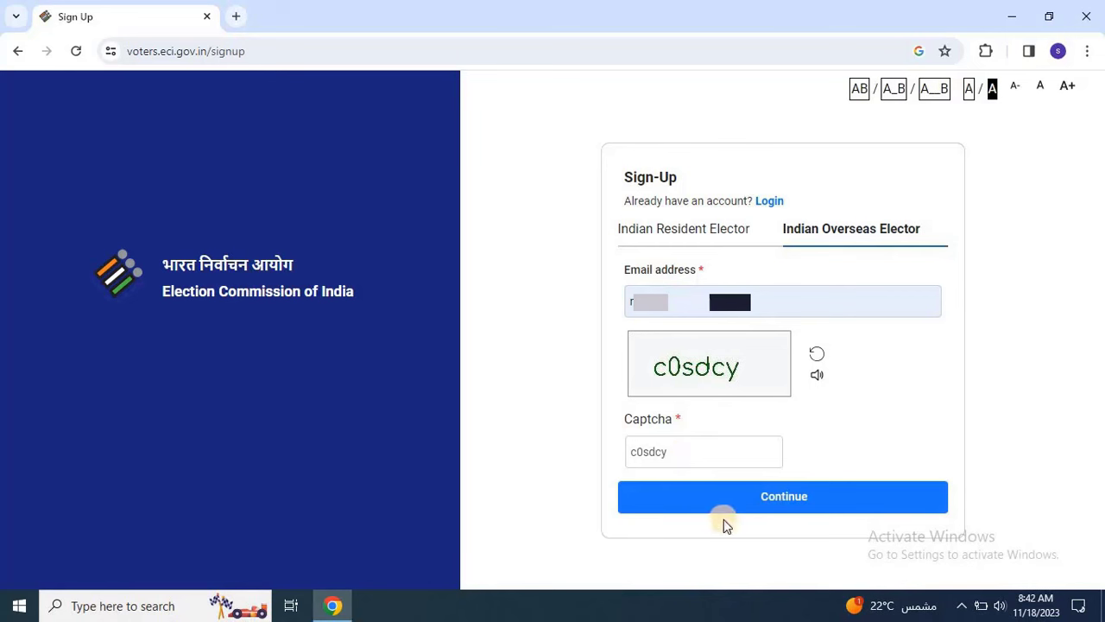
pyautogui.click(721, 497)
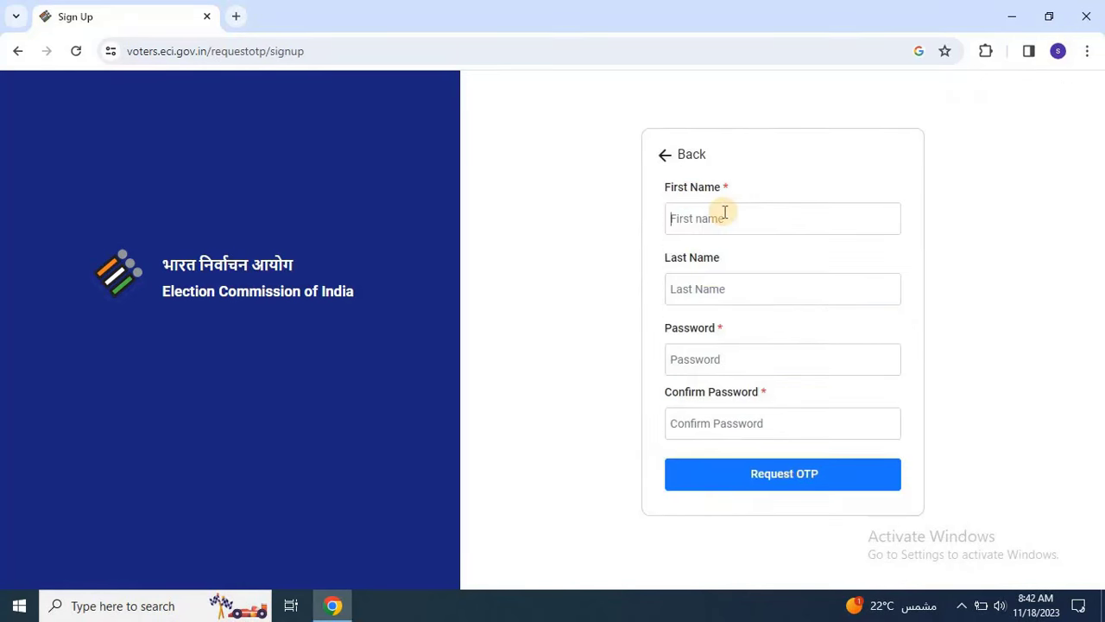
# Step: Enter the first and last name and set the account password with its confirmation
pyautogui.press('BackSpace')
pyautogui.press('BackSpace')
pyautogui.press('BackSpace')
pyautogui.press('BackSpace')
pyautogui.press('BackSpace')
pyautogui.press('BackSpace')
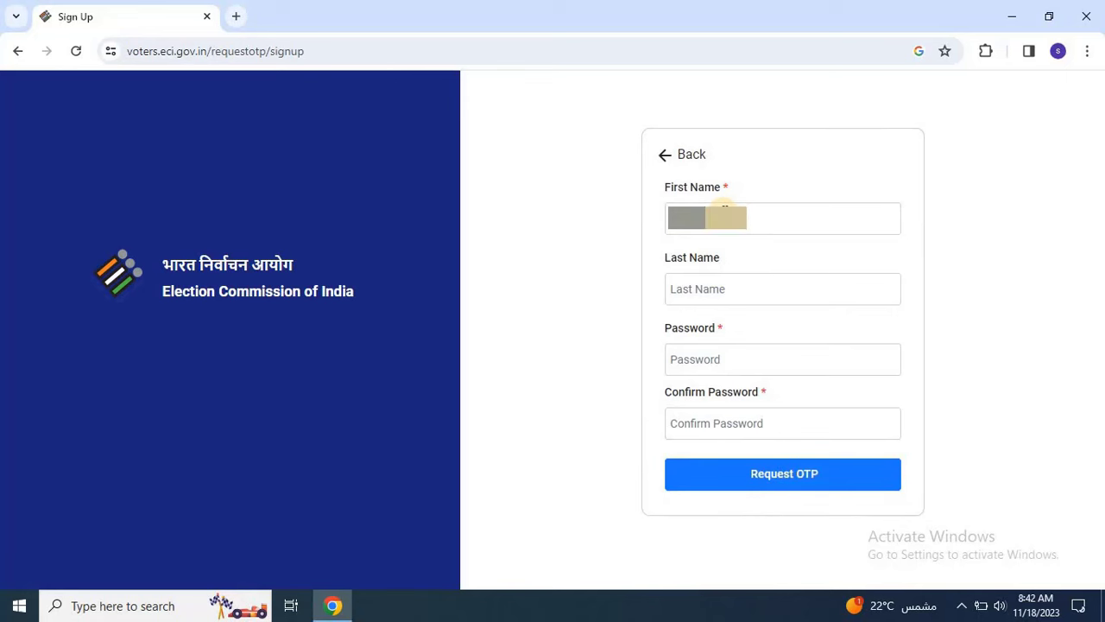
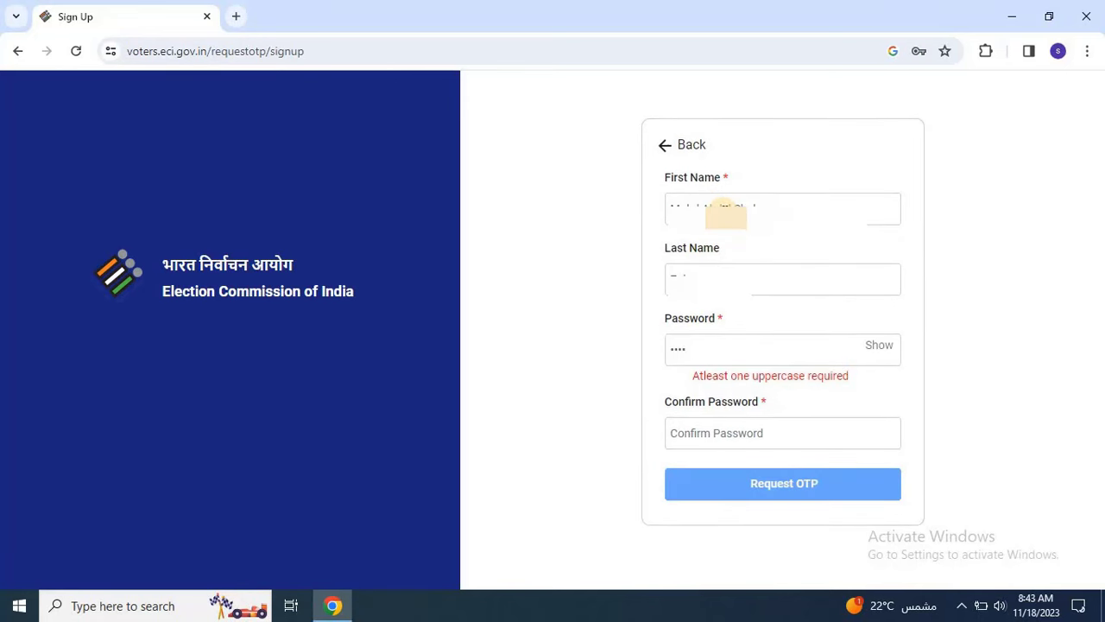
pyautogui.press('Tab')
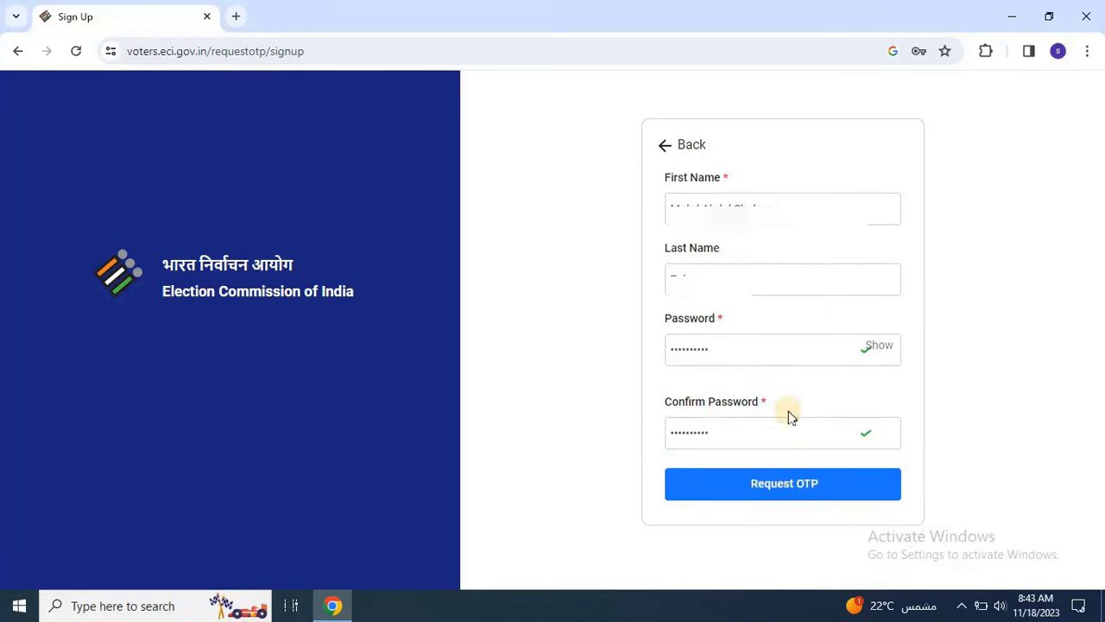
# Step: Request and verify the sign-up e-mail OTP, then proceed to Login
pyautogui.click(780, 483)
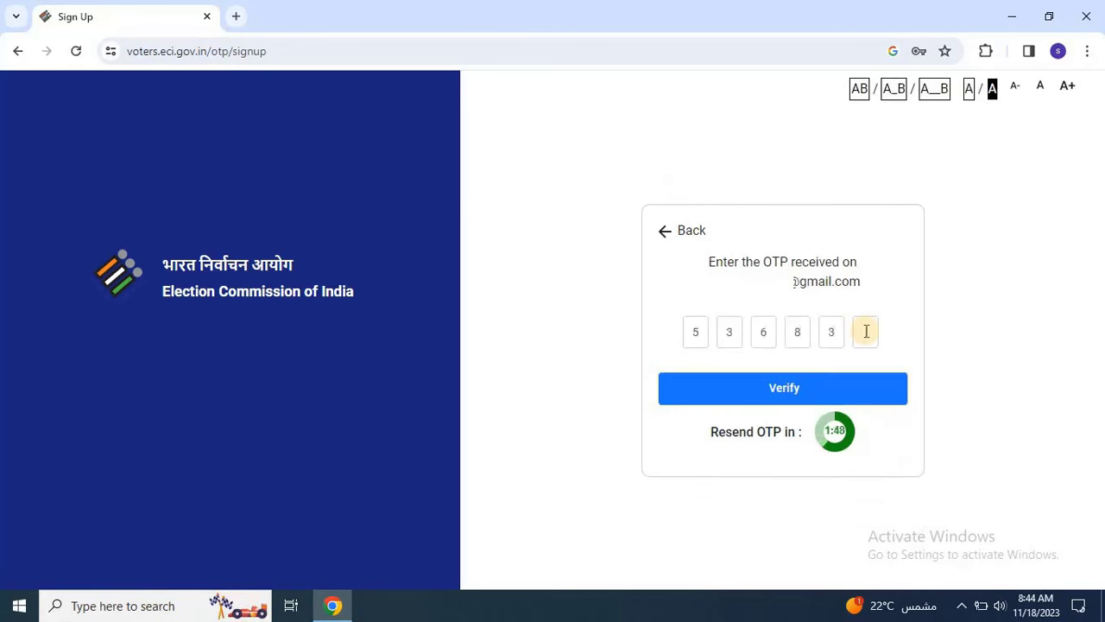
pyautogui.write('4')
pyautogui.click(825, 385)
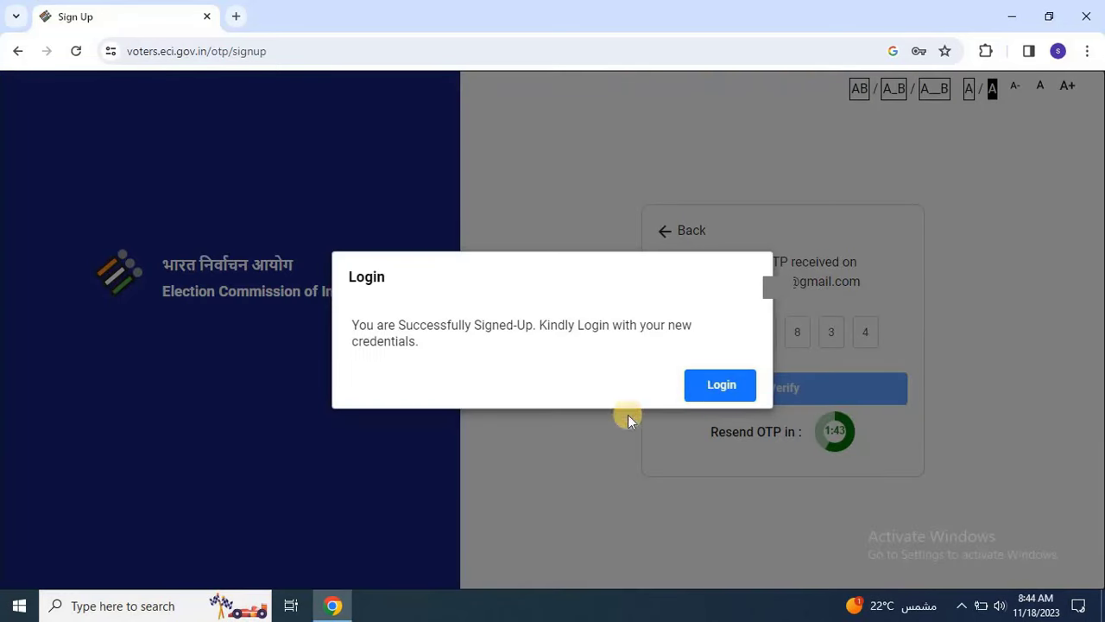
pyautogui.click(723, 391)
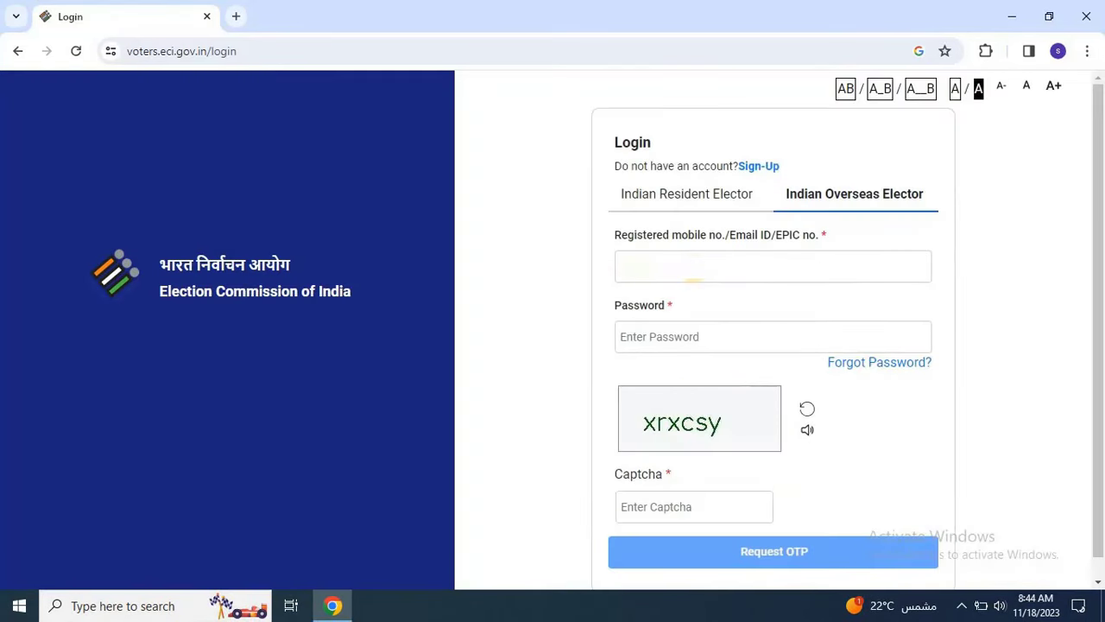
# Step: Enter the account password and the login captcha
pyautogui.press('Tab')
pyautogui.write('**********')
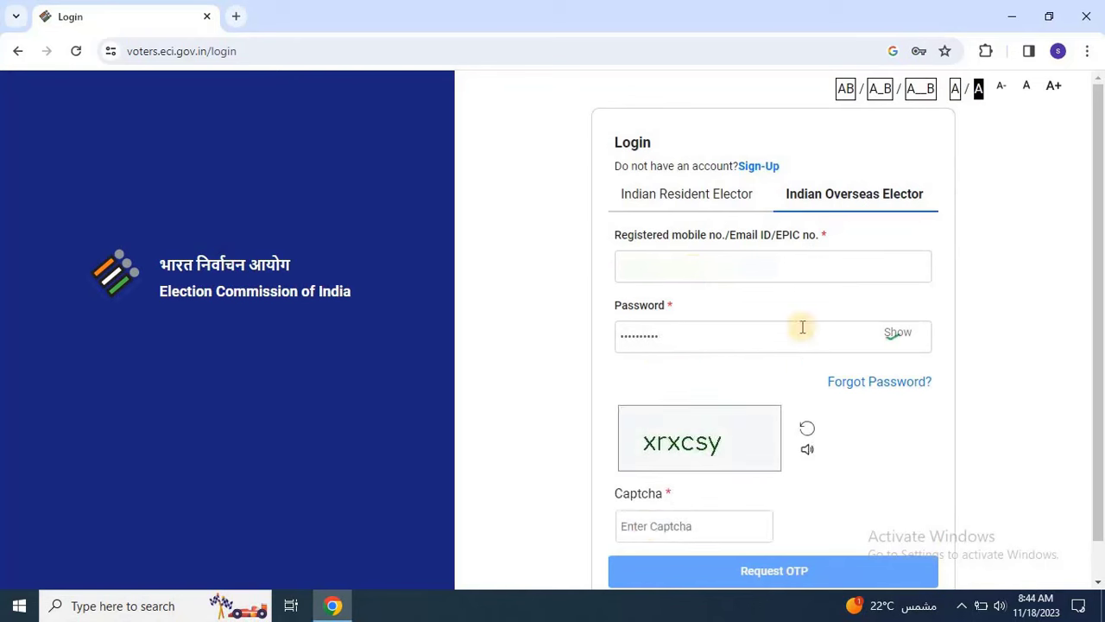
pyautogui.click(648, 527)
pyautogui.write('xrxcsy')
# Step: Log in with the e-mail OTP and open Fill Form 6A
pyautogui.click(832, 570)
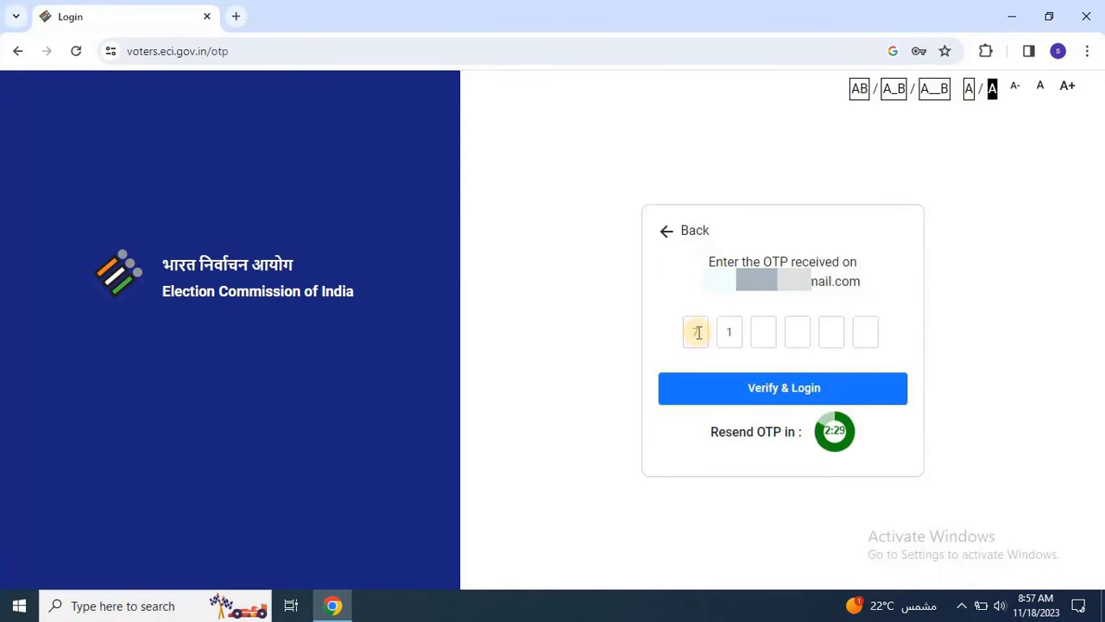
pyautogui.click(744, 389)
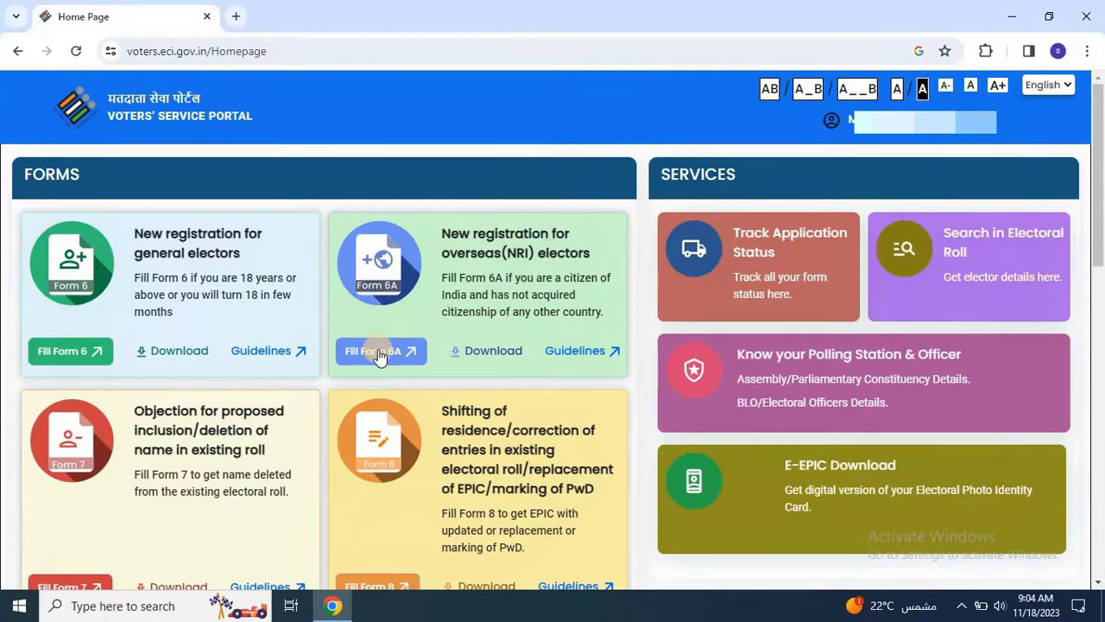
pyautogui.click(377, 353)
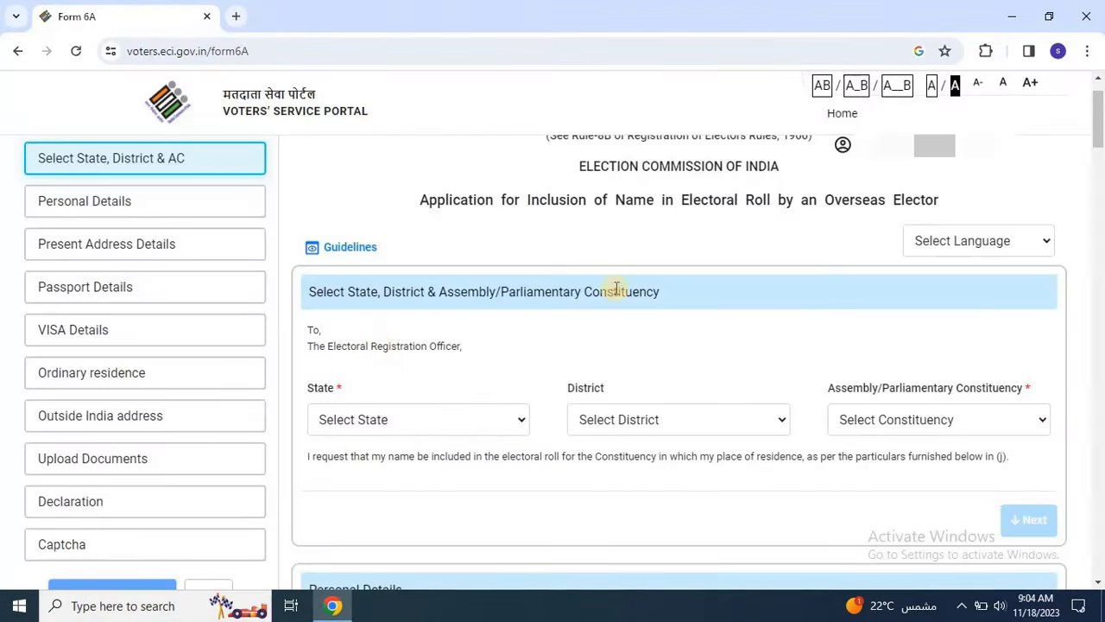
# Step: Choose English and Telangana, pick the district and assembly constituency, and go to Personal Details
pyautogui.click(934, 240)
pyautogui.click(934, 283)
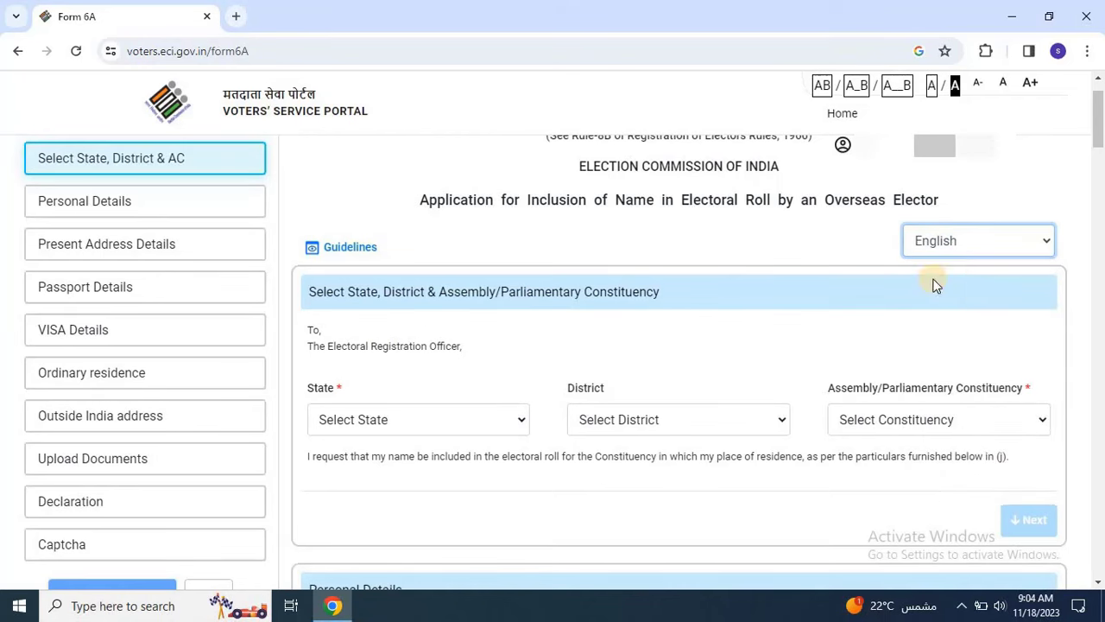
pyautogui.click(524, 423)
pyautogui.write('te')
pyautogui.press('Return')
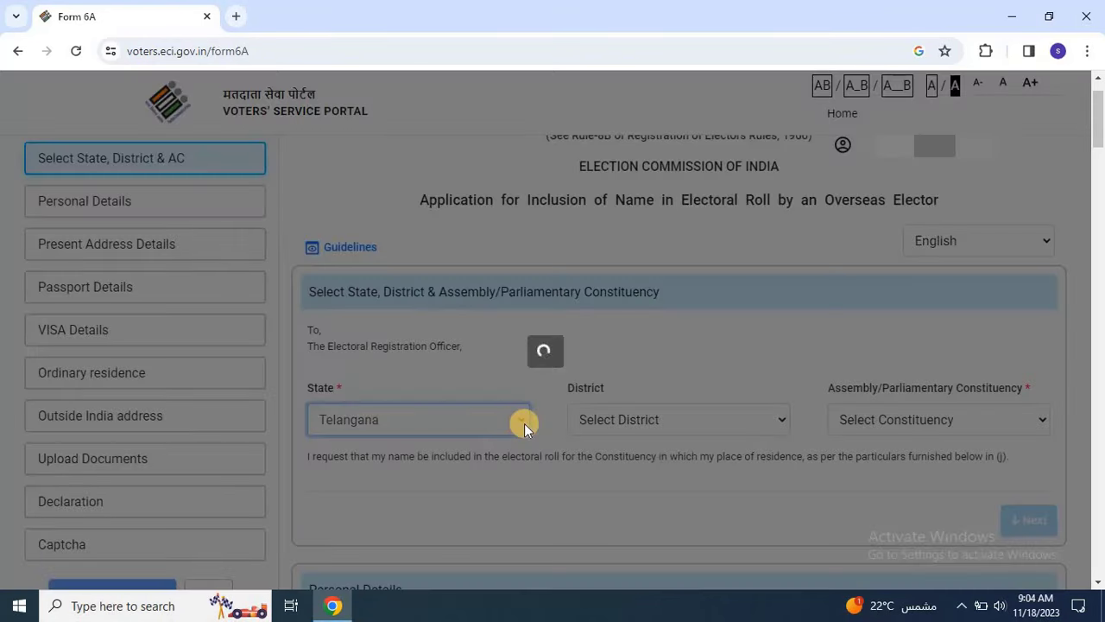
pyautogui.click(677, 420)
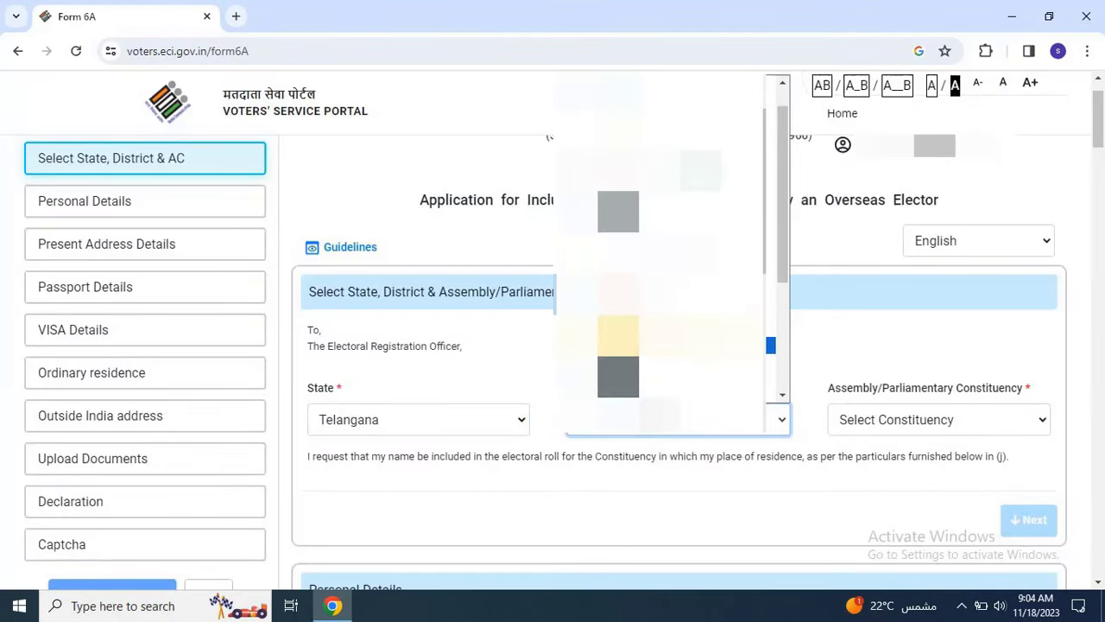
pyautogui.press('c')
pyautogui.click(926, 420)
pyautogui.press('c')
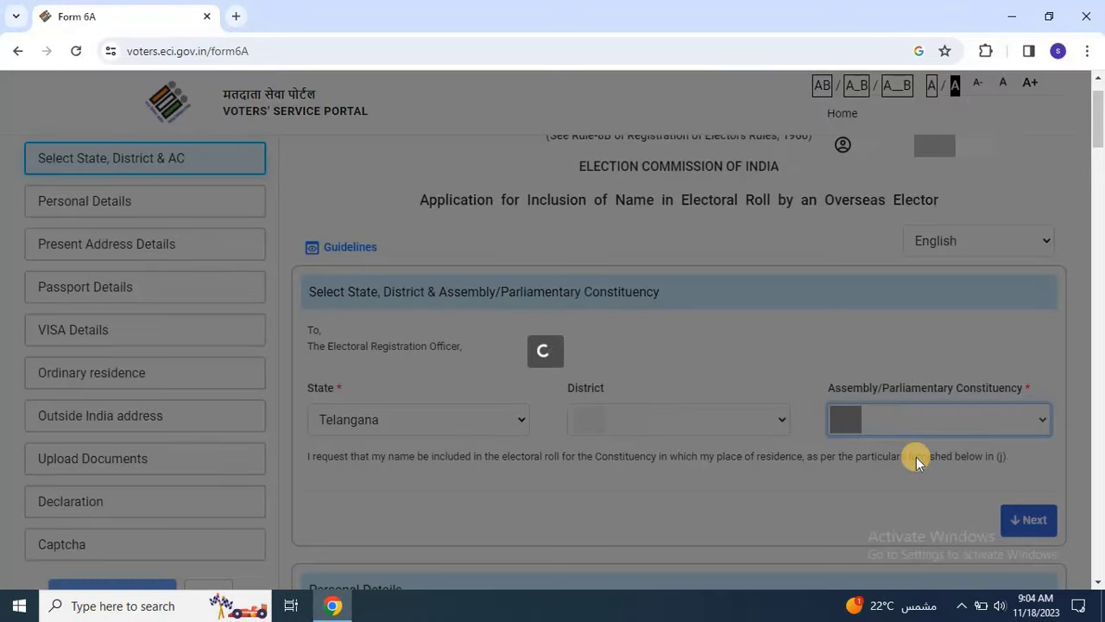
pyautogui.click(1028, 520)
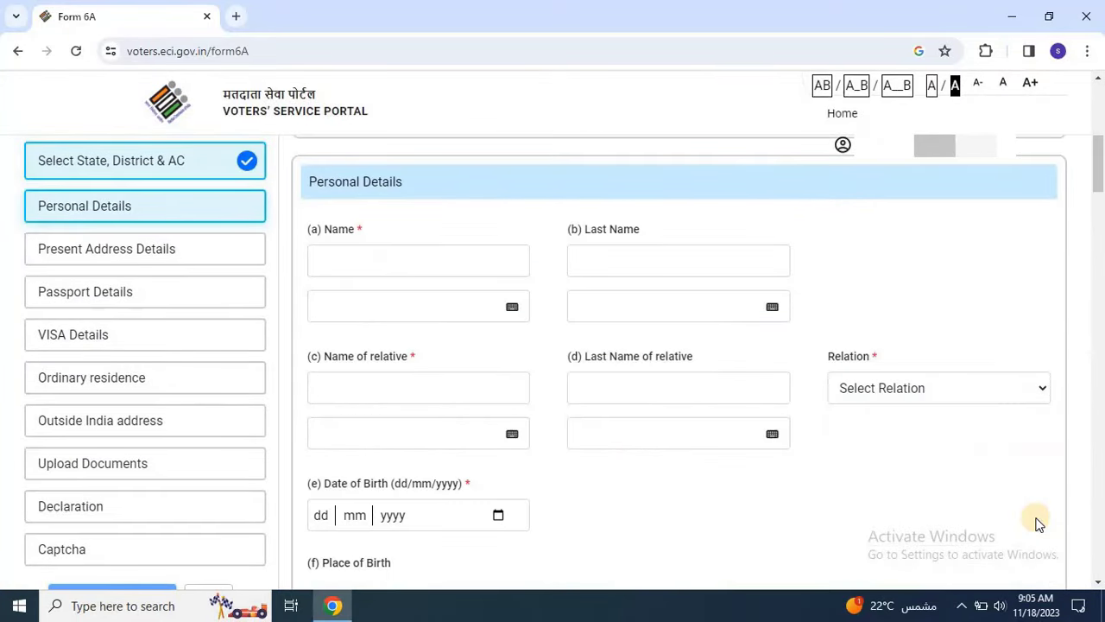
# Step: Enter the applicant's name and the relative's name, with relation FATHER
pyautogui.click(423, 250)
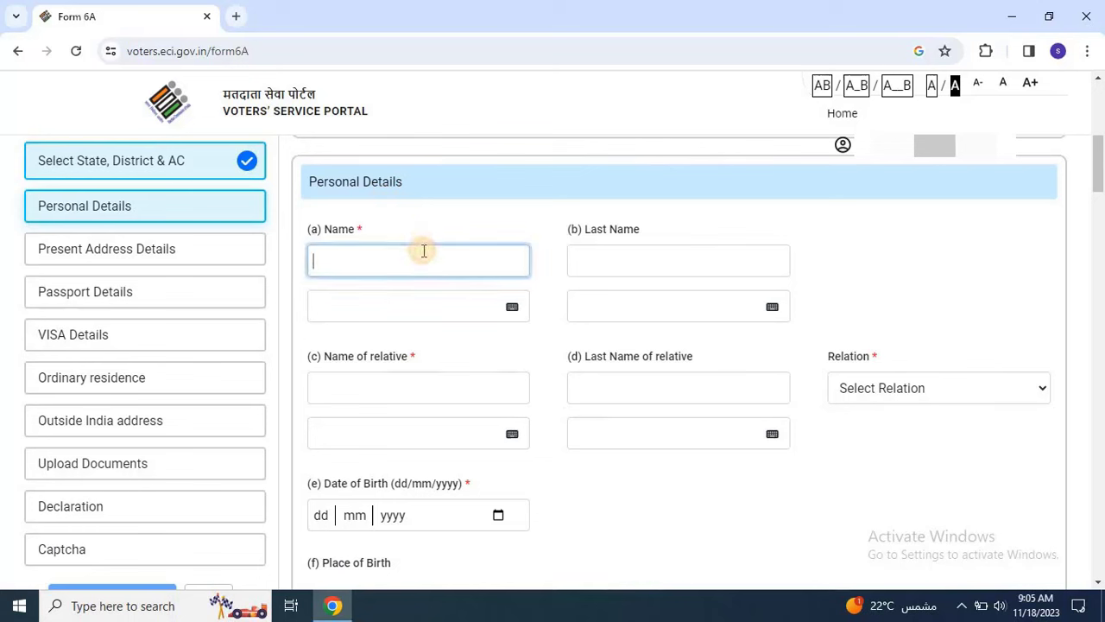
pyautogui.write('a')
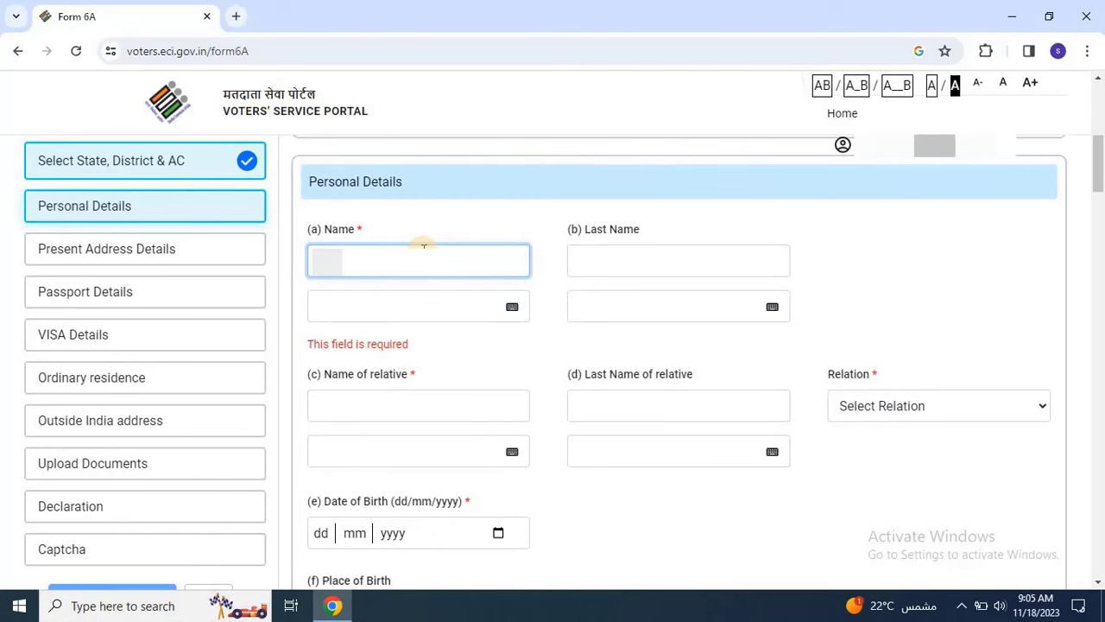
pyautogui.write('...')
pyautogui.click(613, 257)
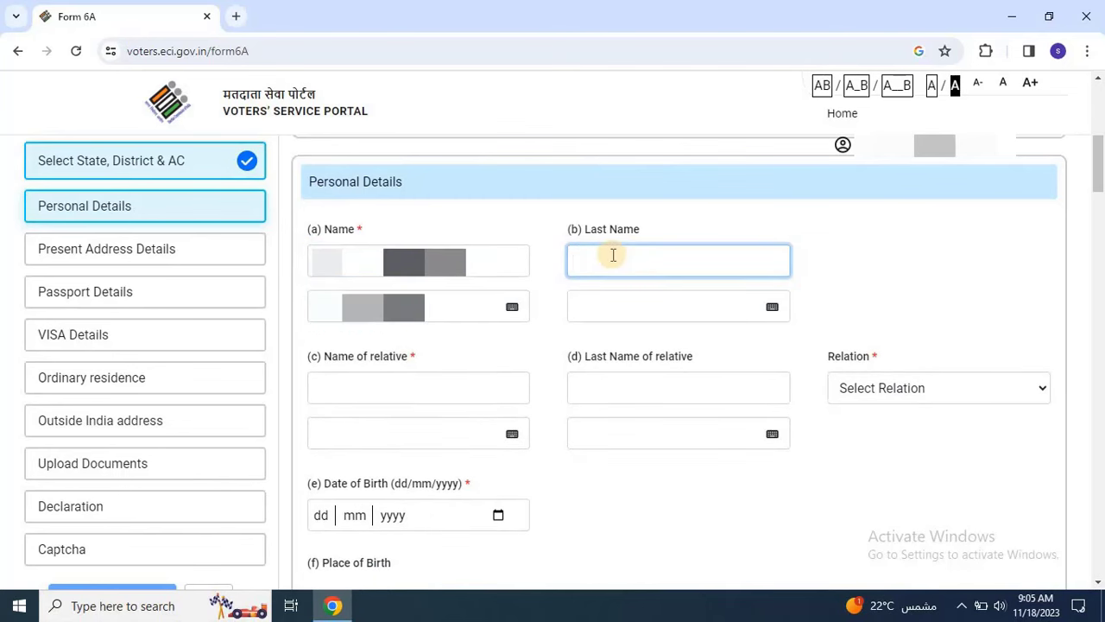
pyautogui.hotkey('shift', 'Tab')
pyautogui.click(424, 389)
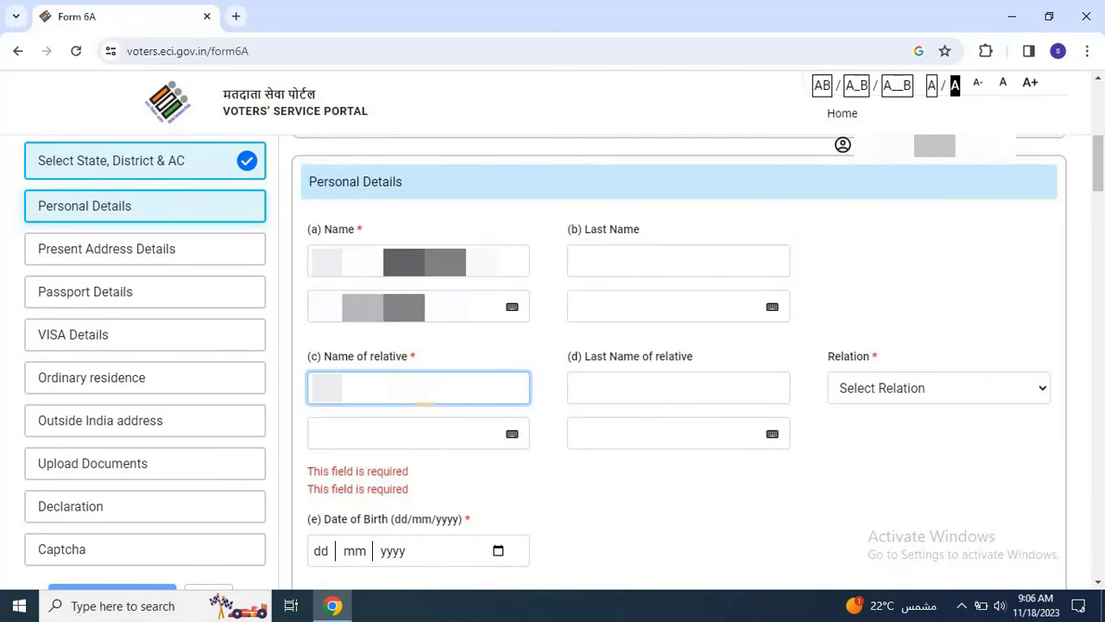
pyautogui.write('...')
pyautogui.press('Tab')
pyautogui.click(945, 387)
pyautogui.click(939, 428)
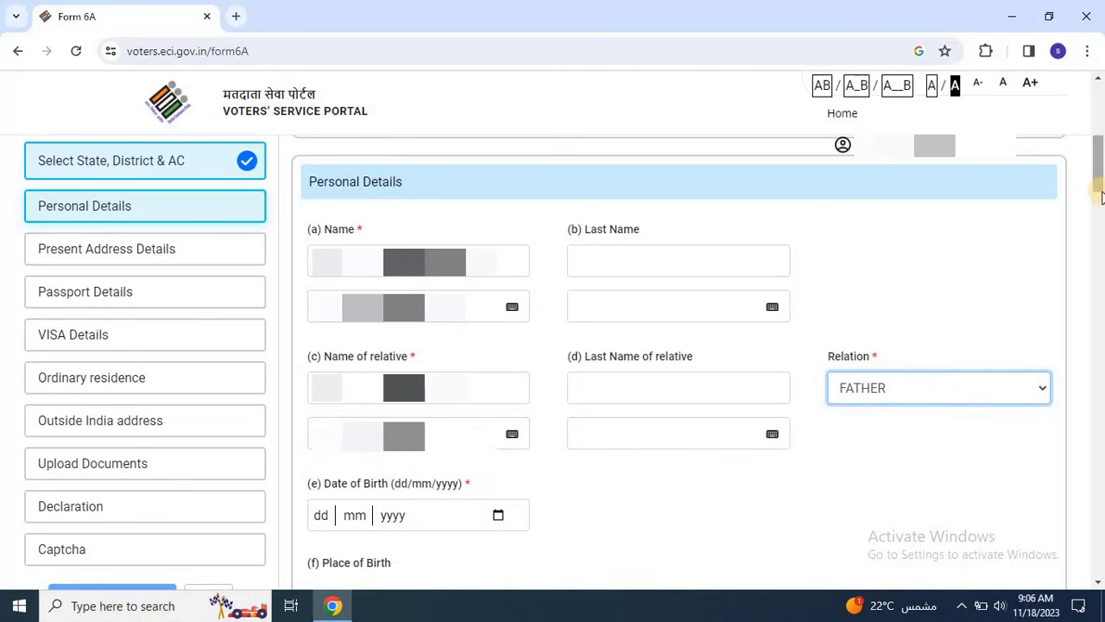
# Step: Set the birthplace to Telangana with its district and town, and gender MALE
pyautogui.scroll(-3, 1100, 197)
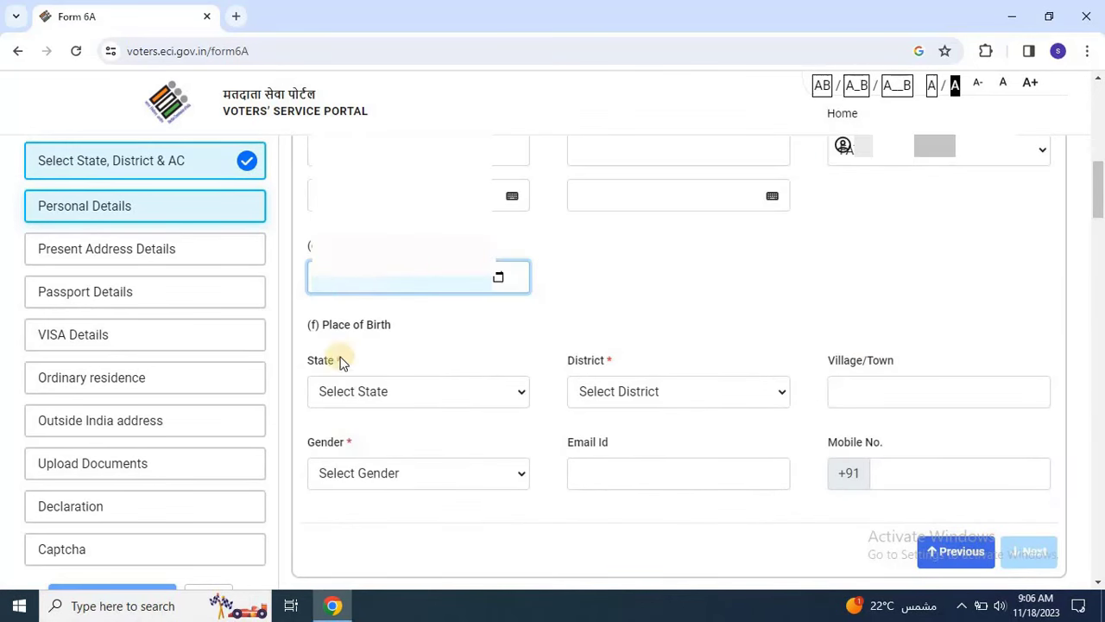
pyautogui.click(406, 395)
pyautogui.write('tel')
pyautogui.press('Return')
pyautogui.click(667, 395)
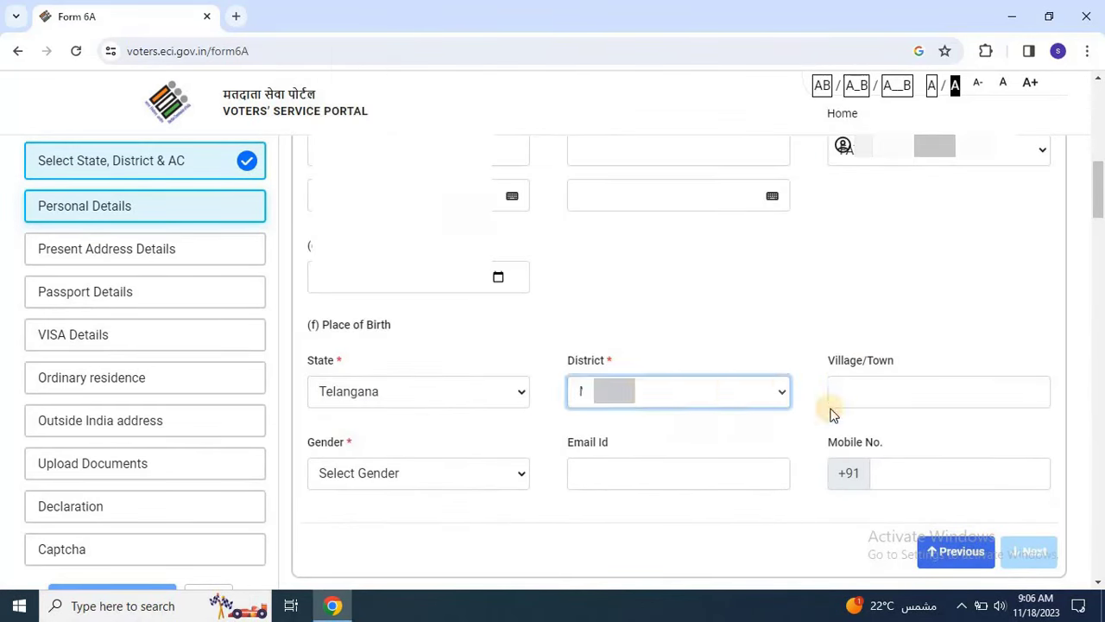
pyautogui.click(829, 411)
pyautogui.write('...')
pyautogui.press('Tab')
pyautogui.press('m')
# Step: Enter the e-mail address and mobile number, then move to the address section
pyautogui.press('Tab')
pyautogui.write('m...')
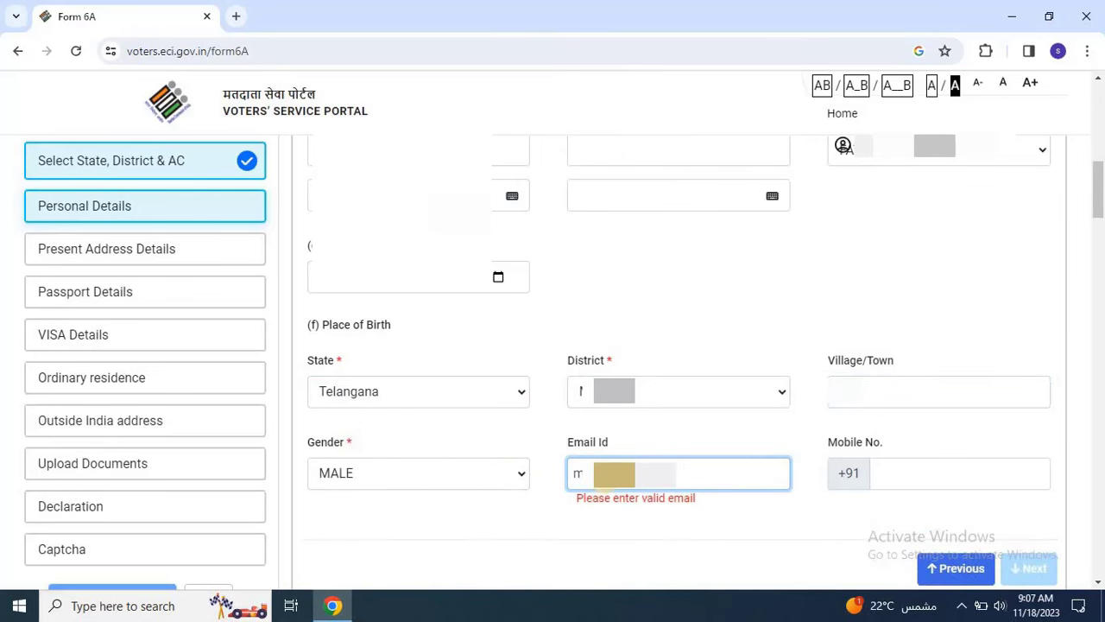
pyautogui.click(890, 466)
pyautogui.write('9...')
pyautogui.click(1034, 552)
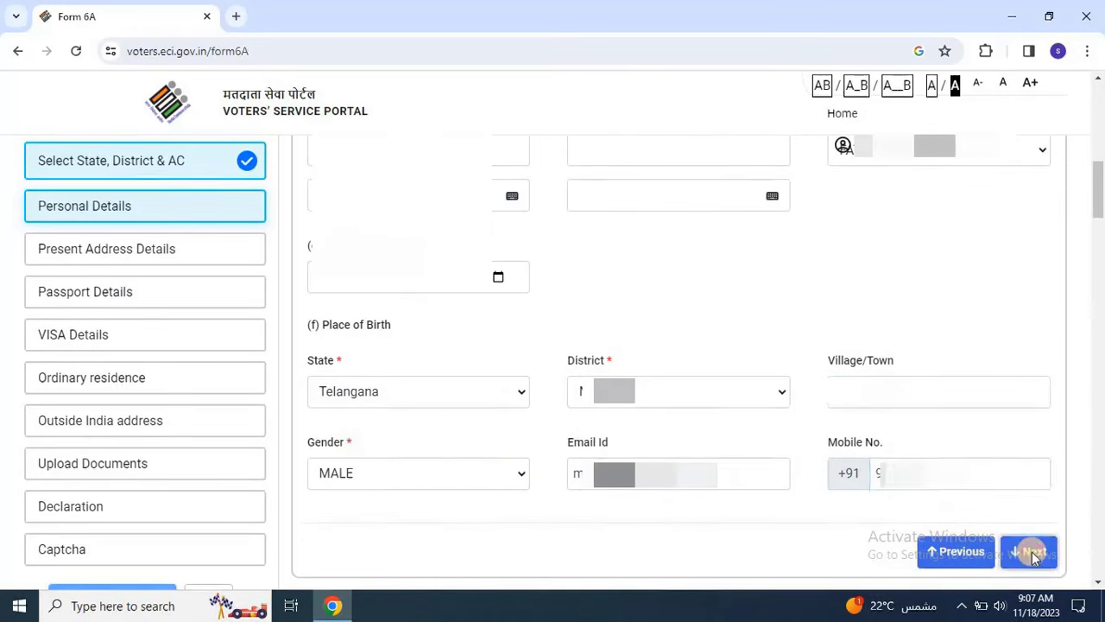
pyautogui.click(491, 293)
# Step: Fill in the Indian address: street, post office, district and PIN code
pyautogui.press('Tab')
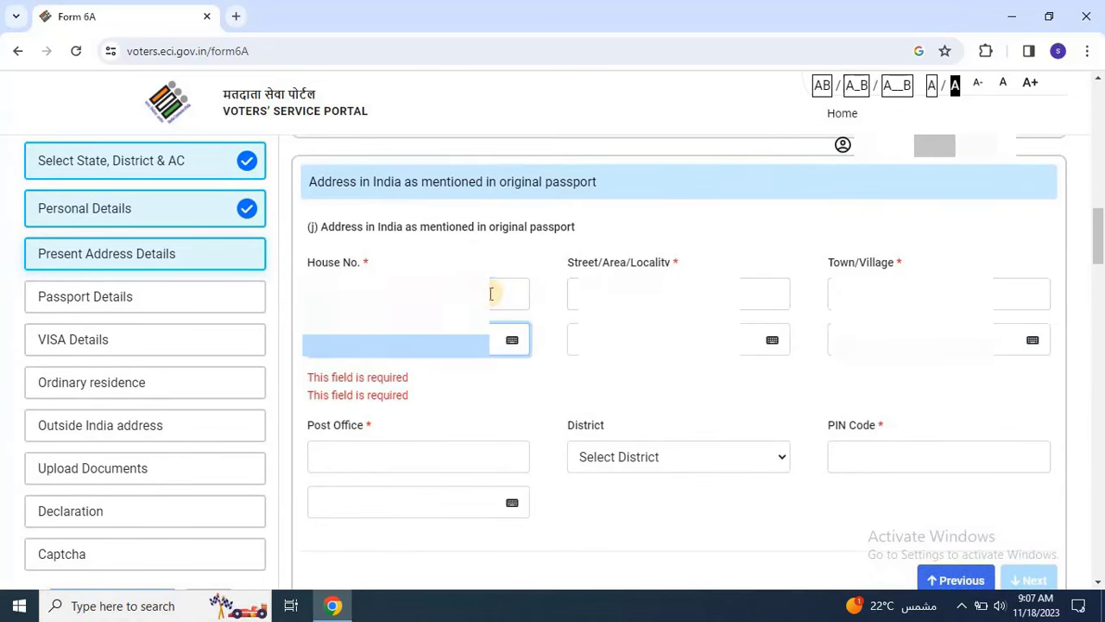
pyautogui.click(570, 293)
pyautogui.write('A')
pyautogui.press('Tab')
pyautogui.press('Tab')
pyautogui.hotkey('shift', 'Tab')
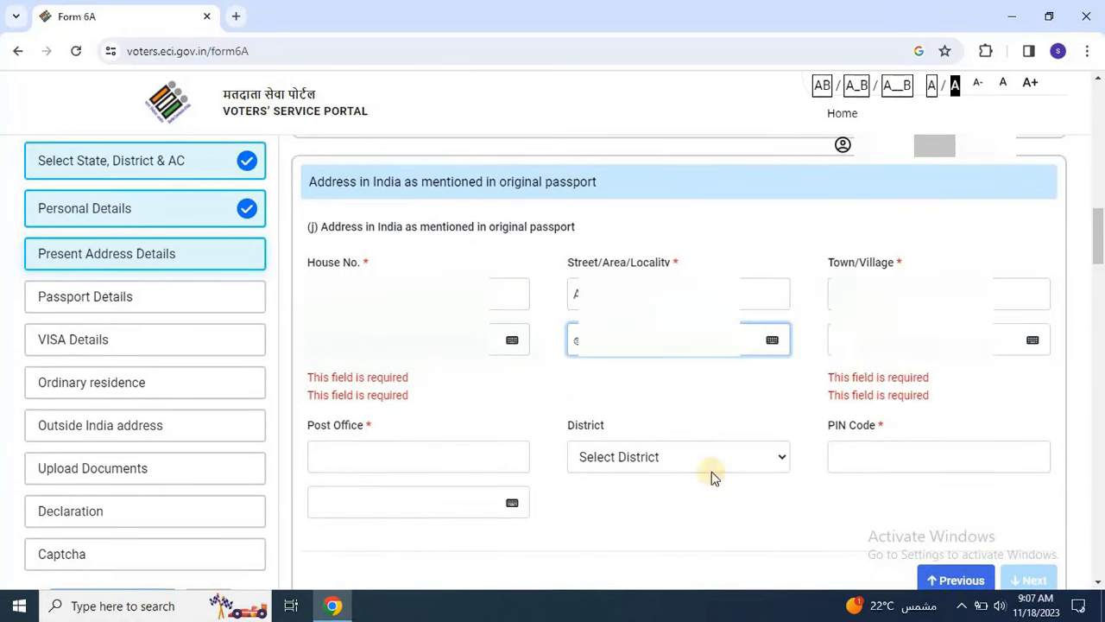
pyautogui.click(419, 457)
pyautogui.click(678, 456)
pyautogui.click(679, 476)
pyautogui.click(881, 409)
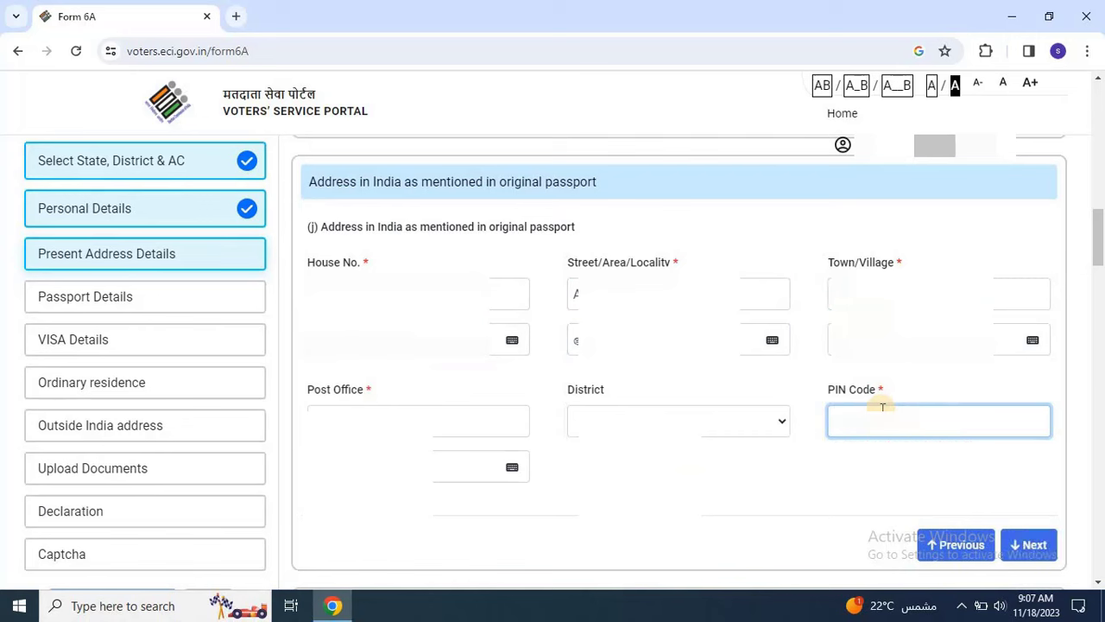
pyautogui.click(1027, 542)
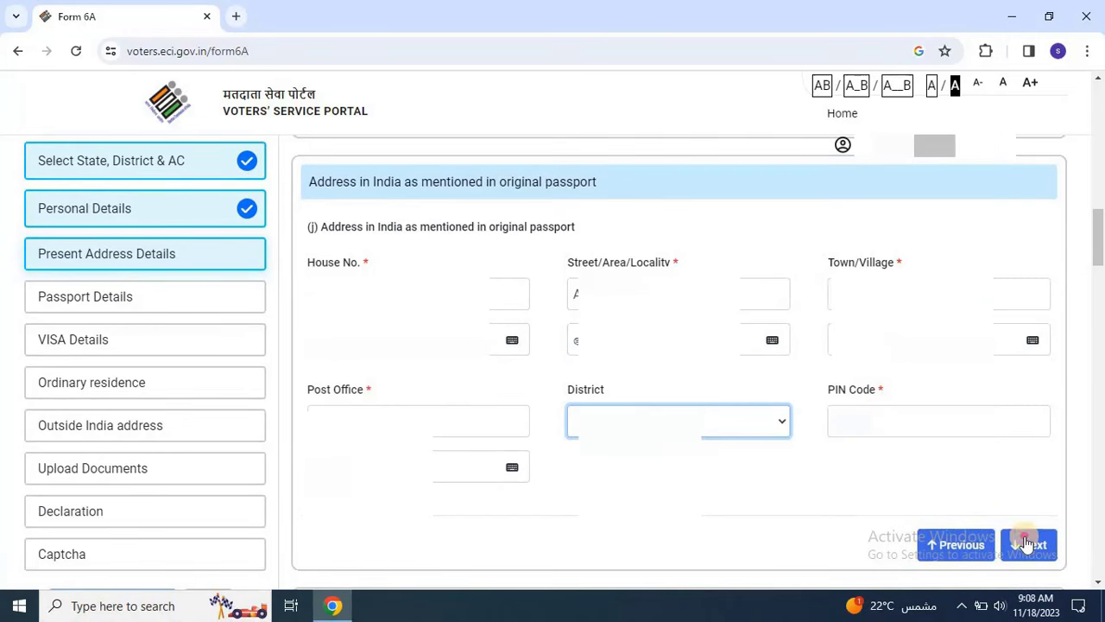
# Step: Move to Passport Details and enter the place of issue, passport number and dates
pyautogui.click(1028, 542)
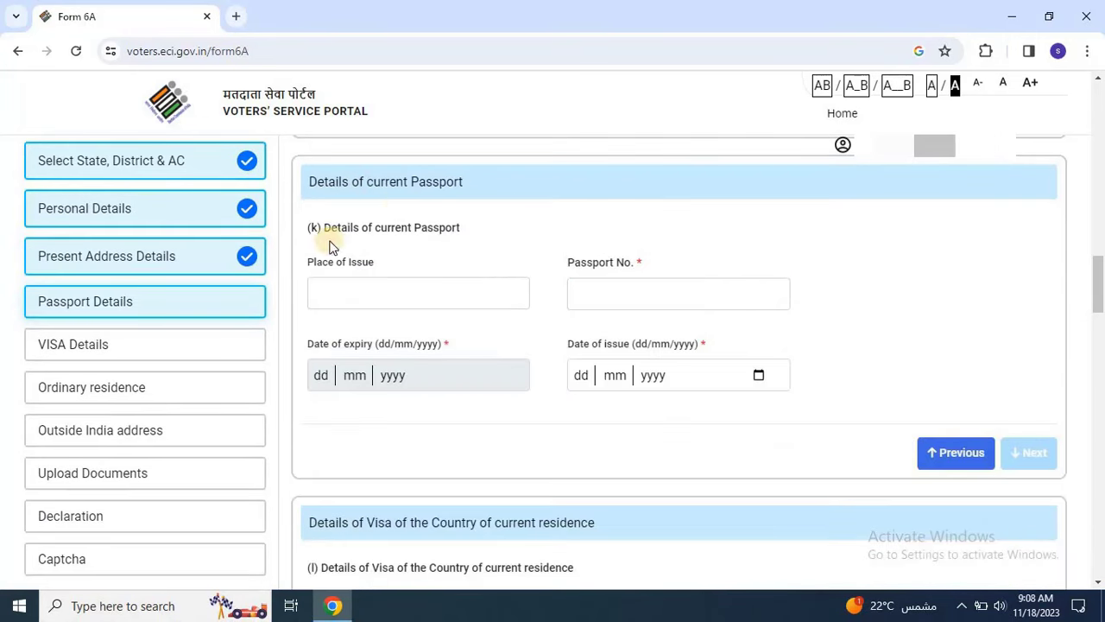
pyautogui.click(380, 291)
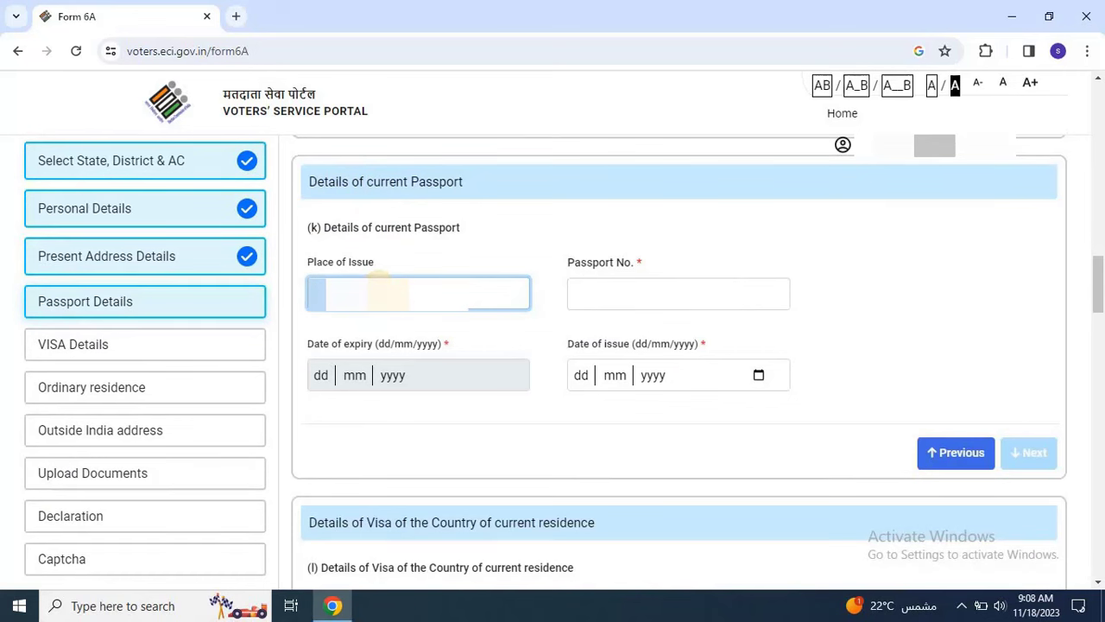
pyautogui.press('Tab')
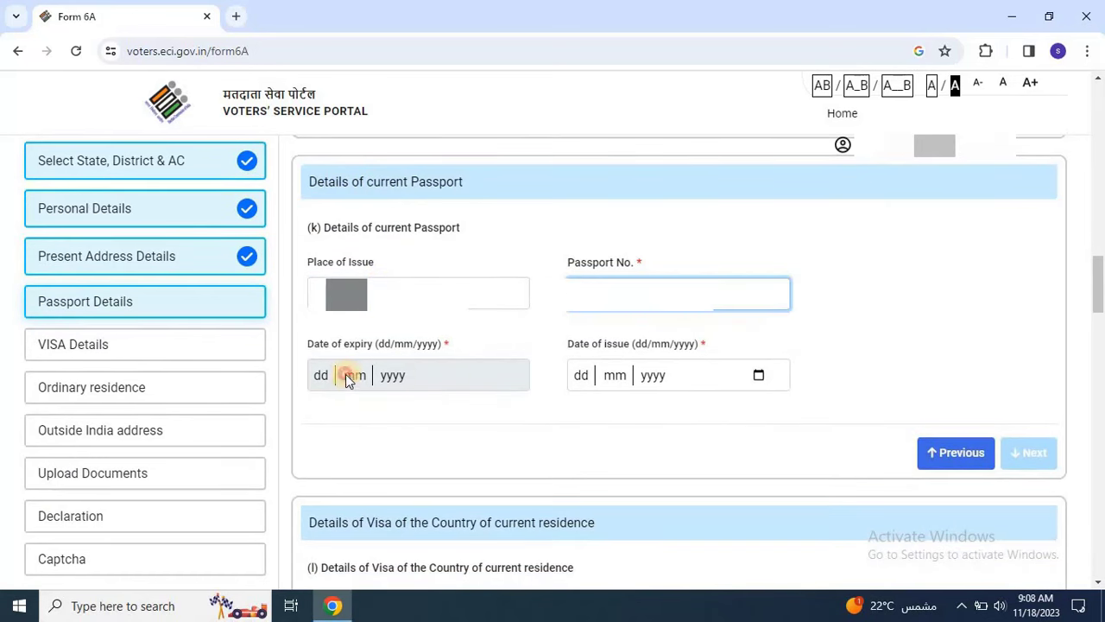
pyautogui.click(581, 374)
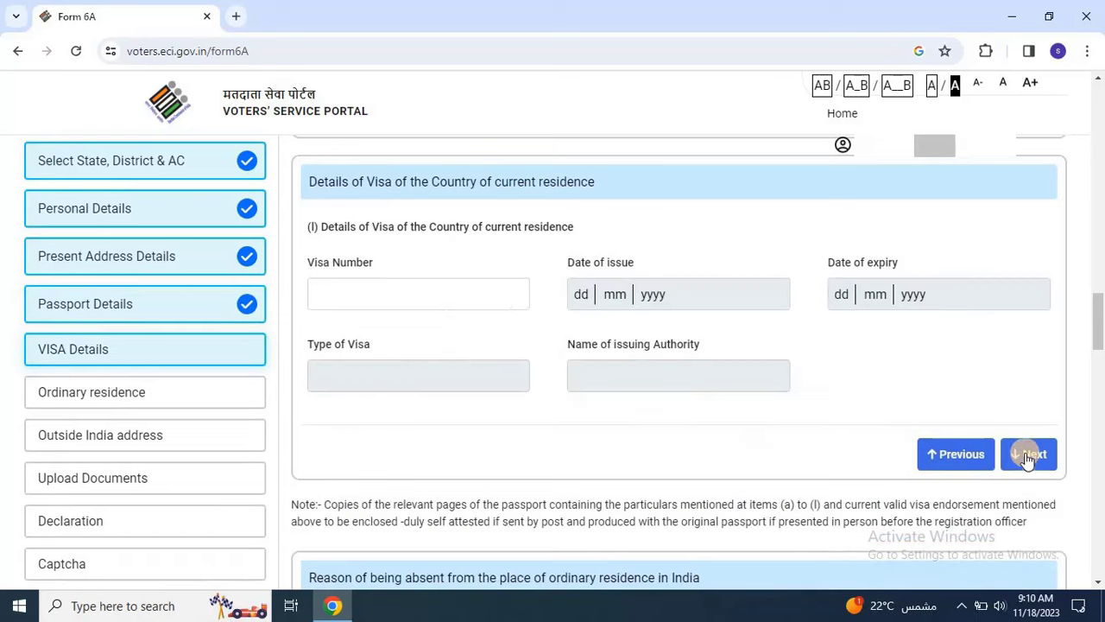
# Step: Enter the visa number, issue and expiry dates, and visa type Visitor
pyautogui.press('Tab')
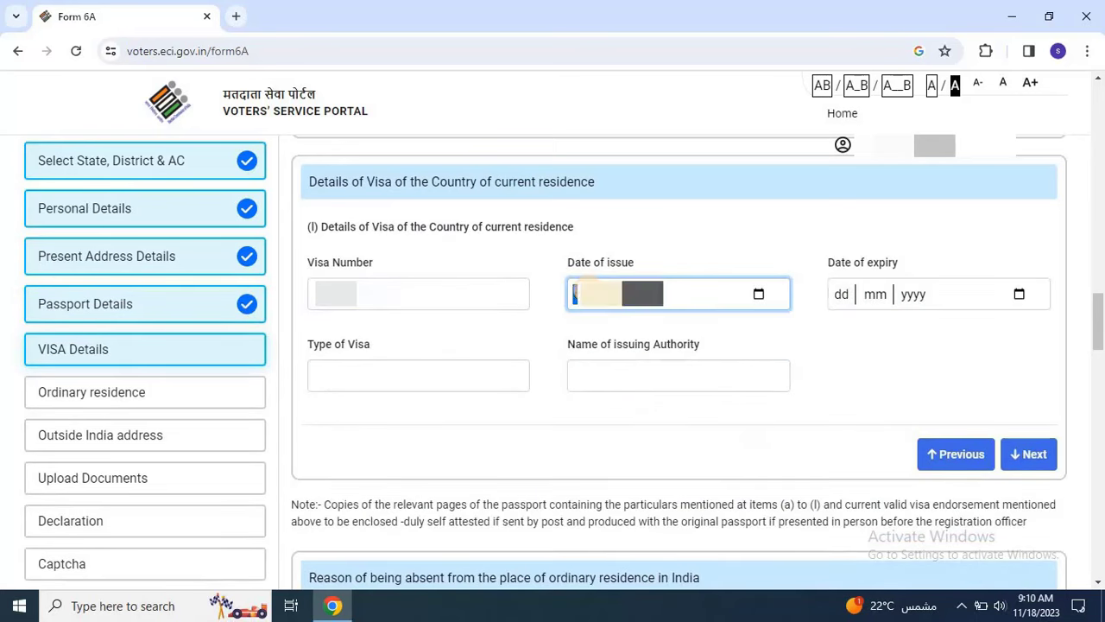
pyautogui.click(851, 298)
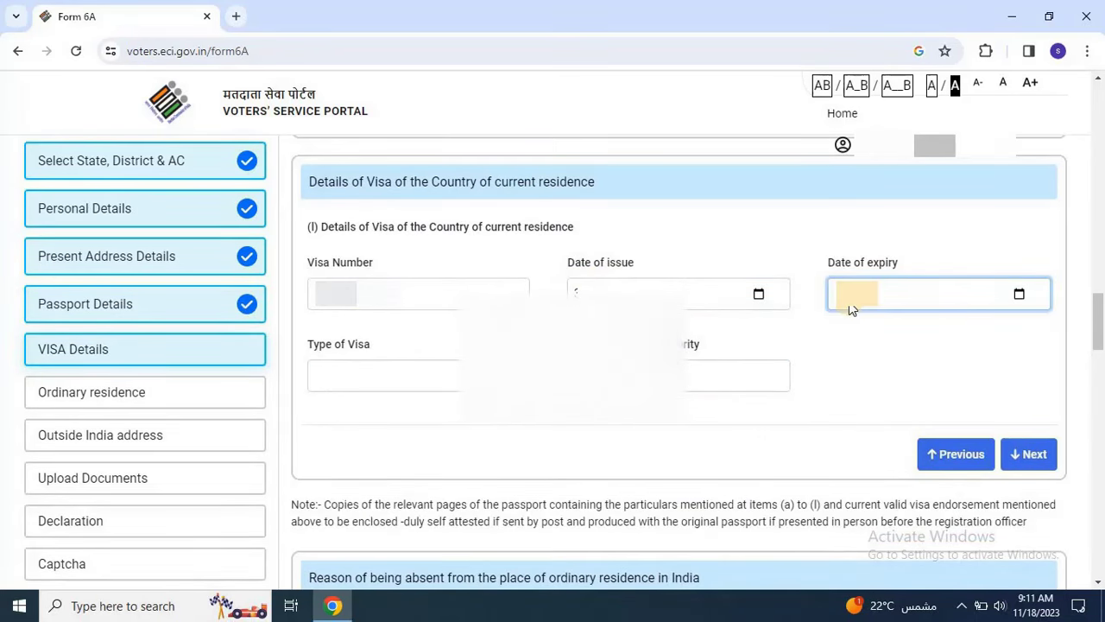
pyautogui.click(404, 383)
pyautogui.write('Visitor')
pyautogui.press('Tab')
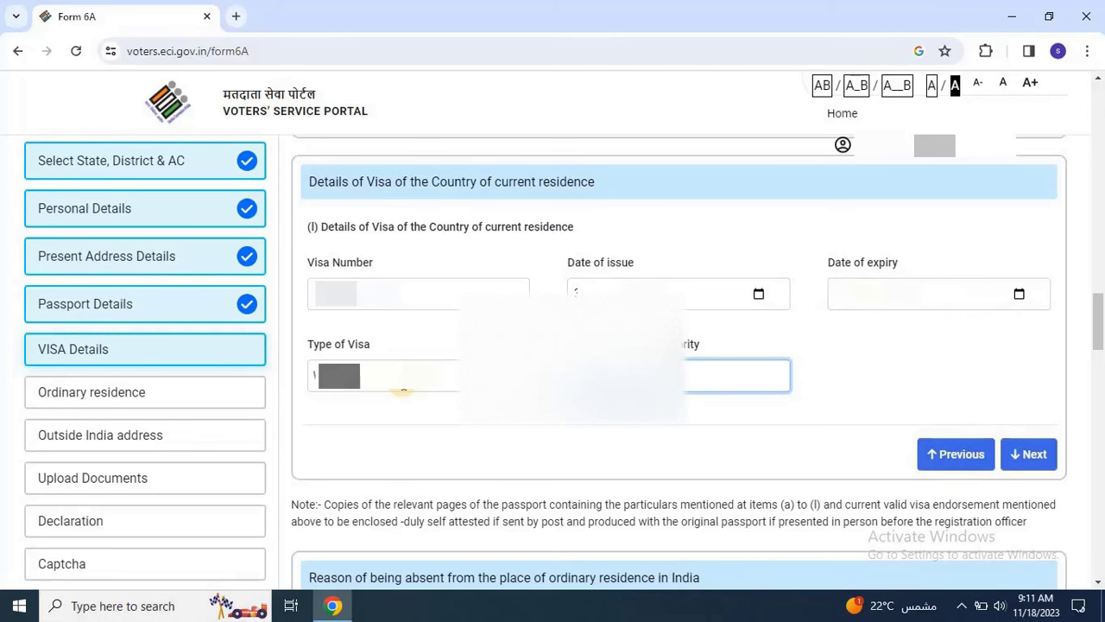
# Step: Set the issuing authority to Embassy, then give EMPLOYMENT as the absence reason with its start date
pyautogui.write('Embassy')
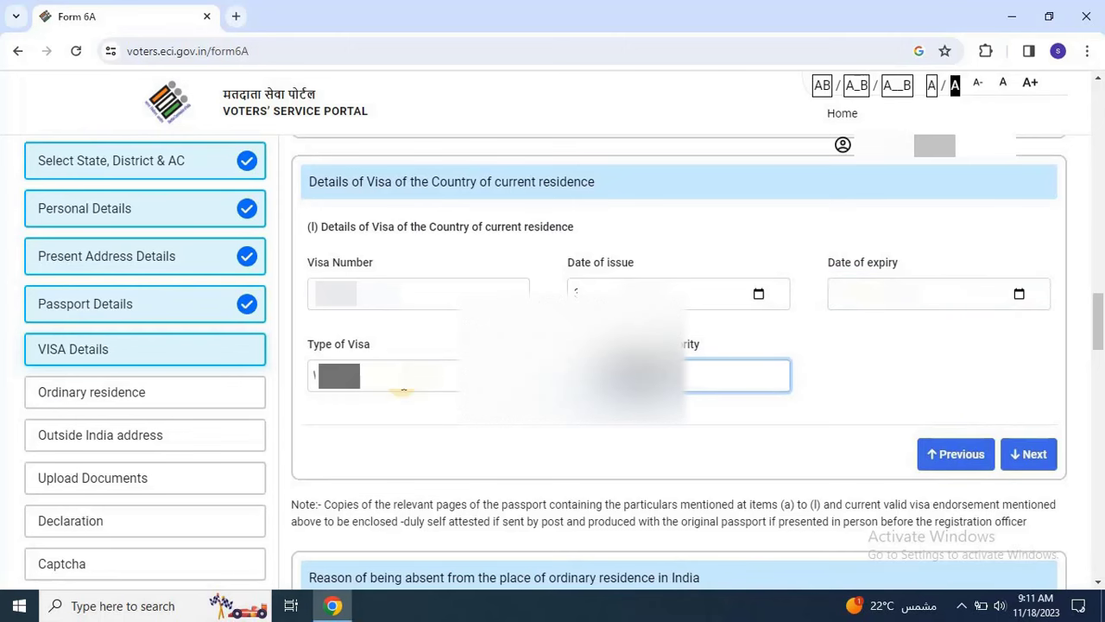
pyautogui.click(1031, 455)
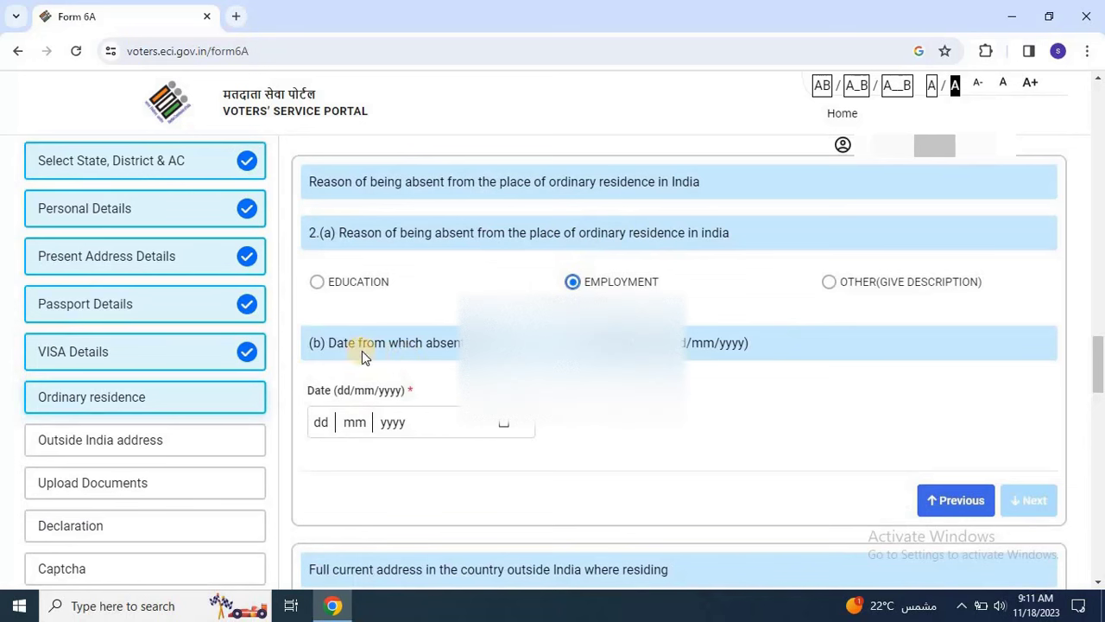
pyautogui.click(321, 422)
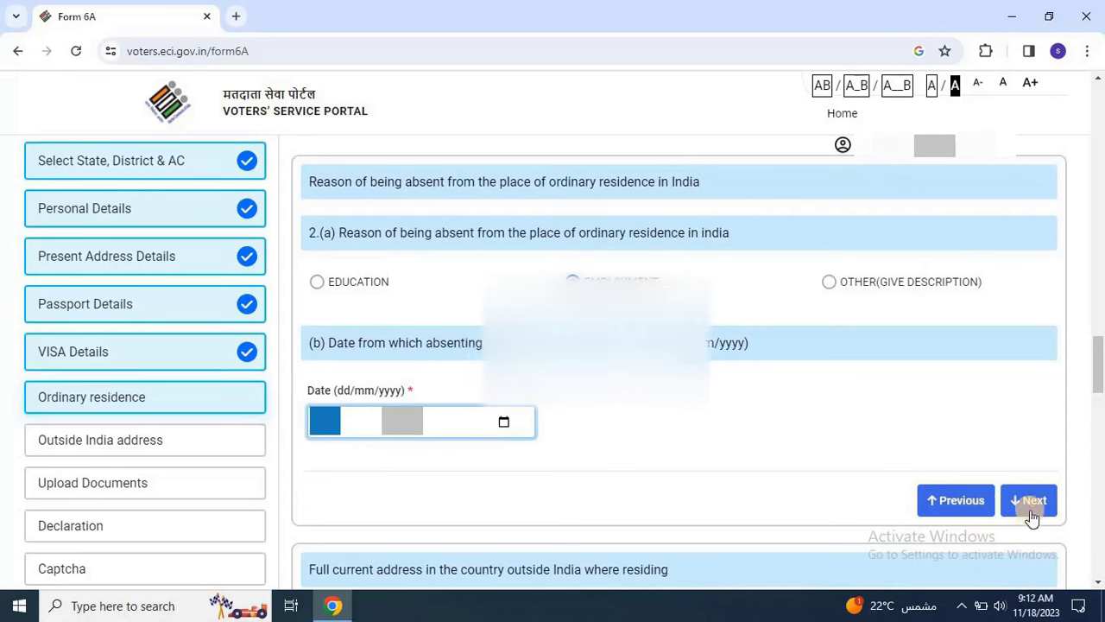
pyautogui.click(1032, 515)
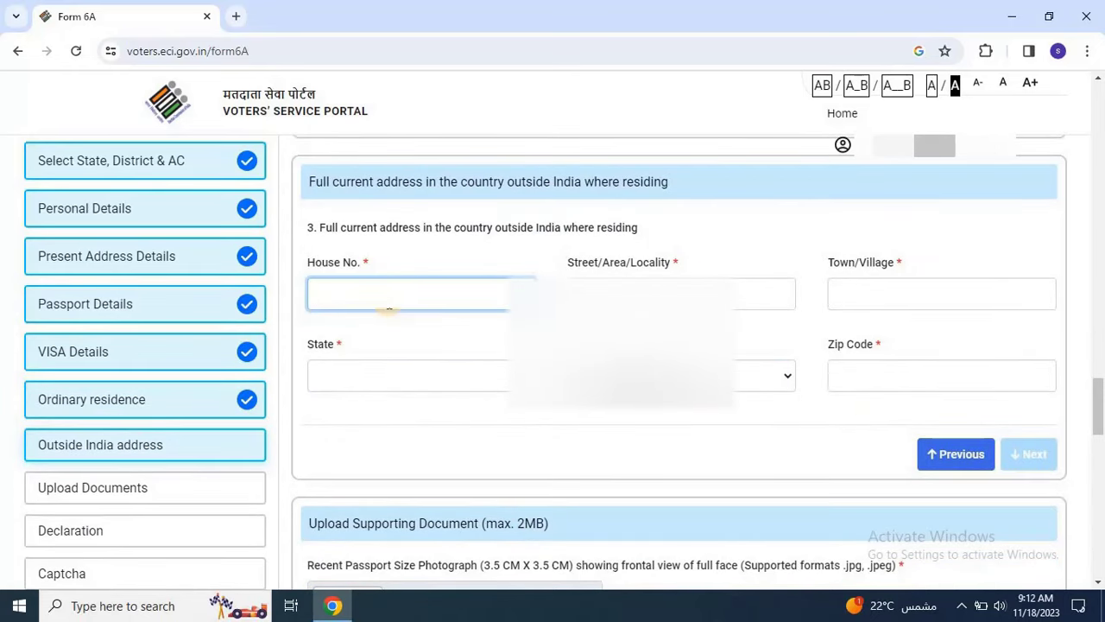
# Step: Fill in the overseas address: country, state, town, street and house number
pyautogui.click(764, 376)
pyautogui.scroll(-10, 680, 190)
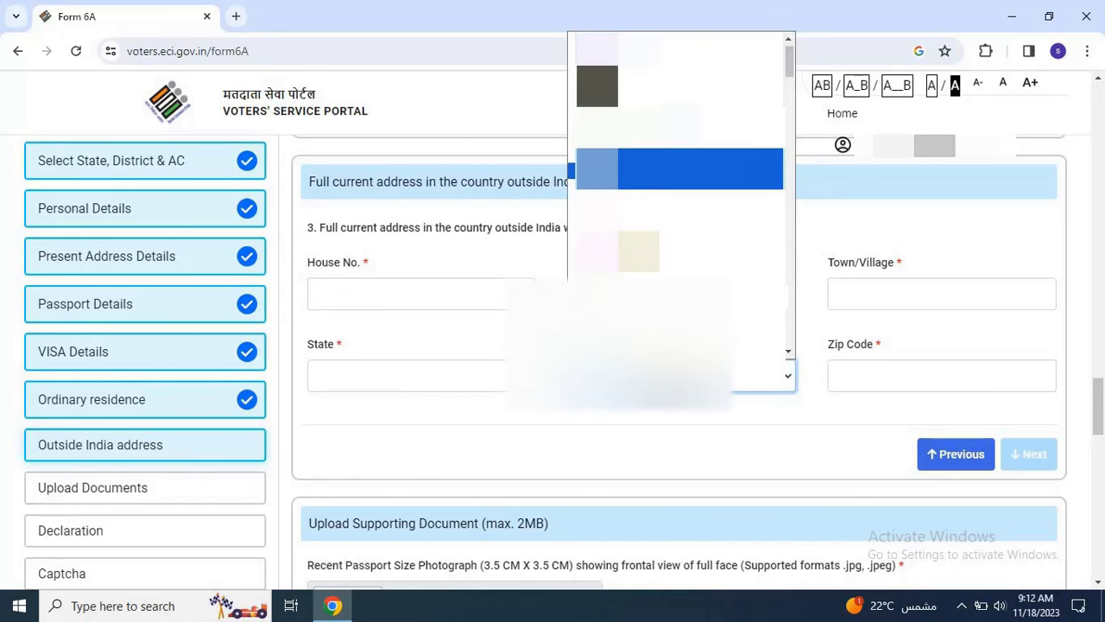
pyautogui.click(397, 376)
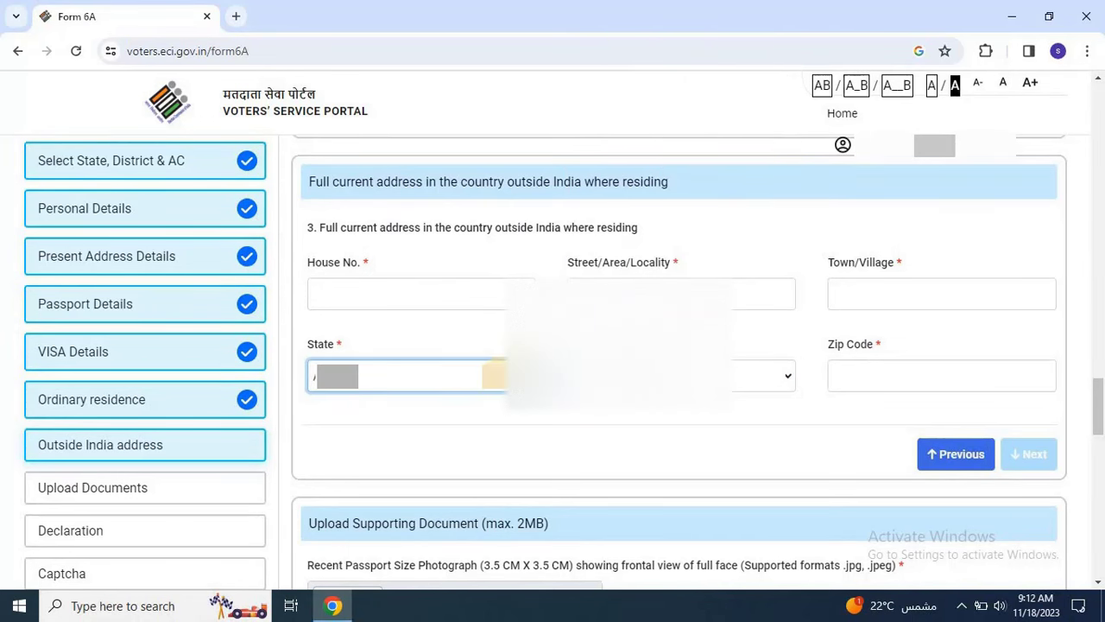
pyautogui.click(859, 295)
pyautogui.click(759, 293)
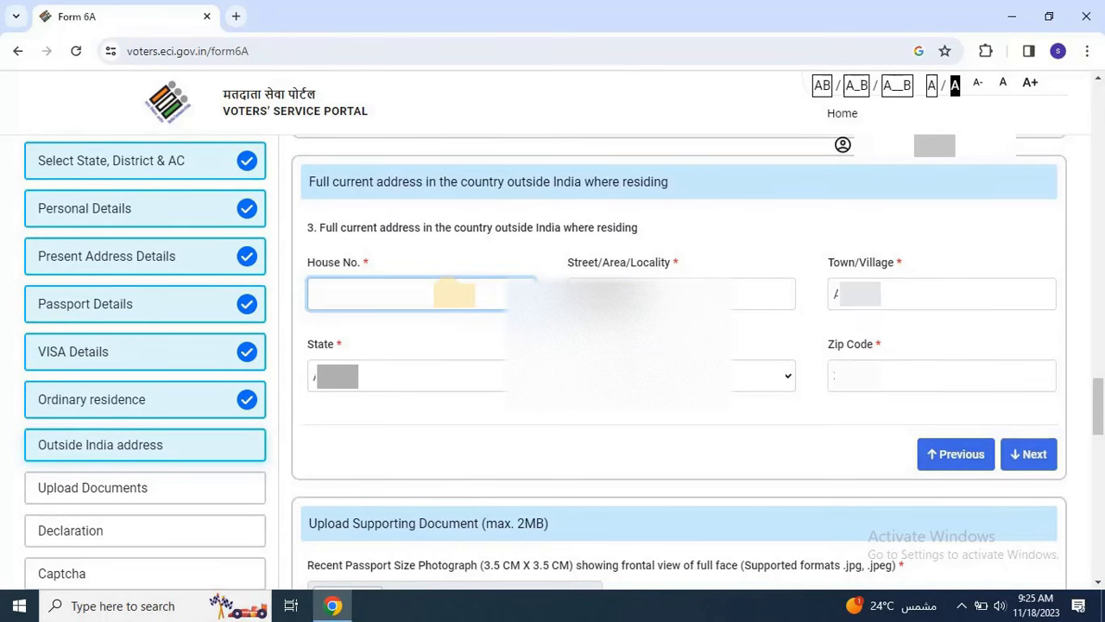
pyautogui.hotkey('ctrl', 'v')
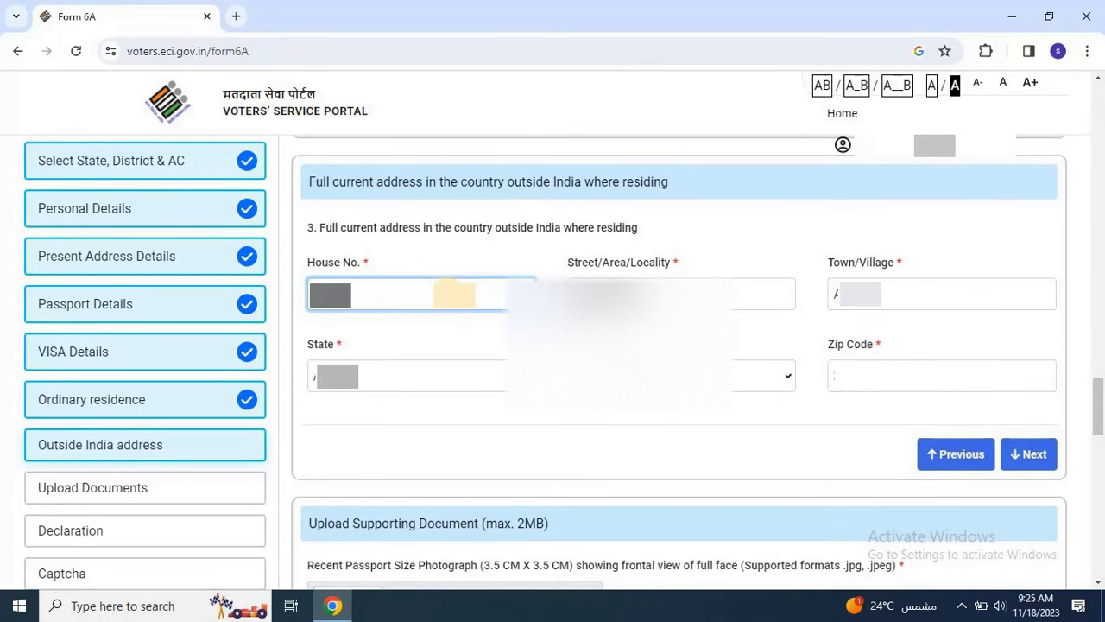
pyautogui.click(1040, 454)
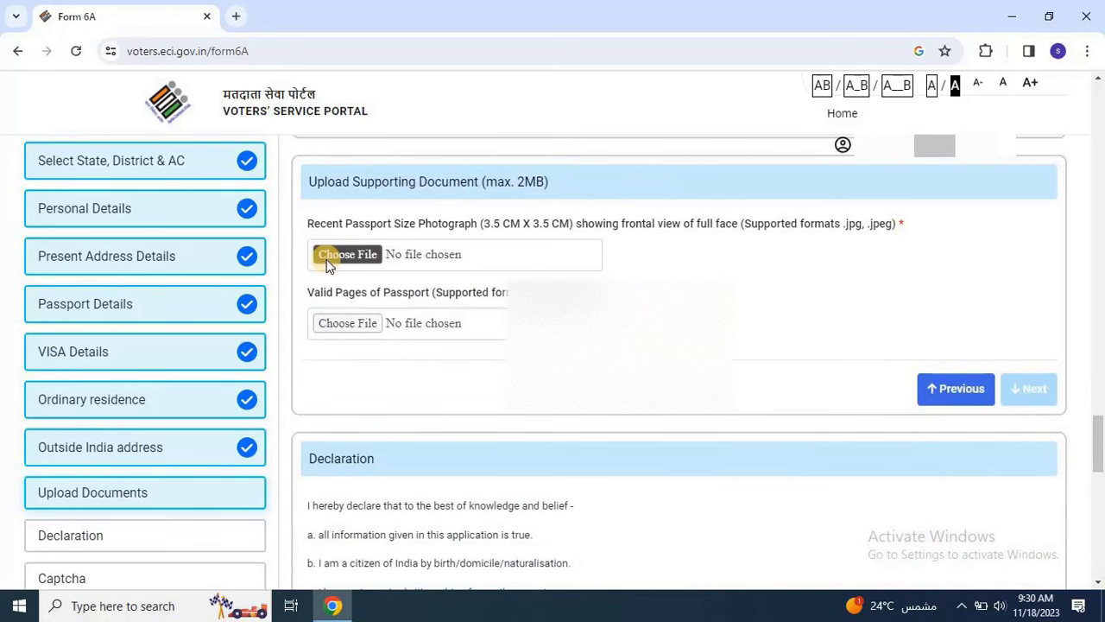
# Step: Upload and crop IMG-20231011-WA0030.jpg, attach My Passport PDF.pdf, and continue to Declaration
pyautogui.click(328, 255)
pyautogui.click(225, 160)
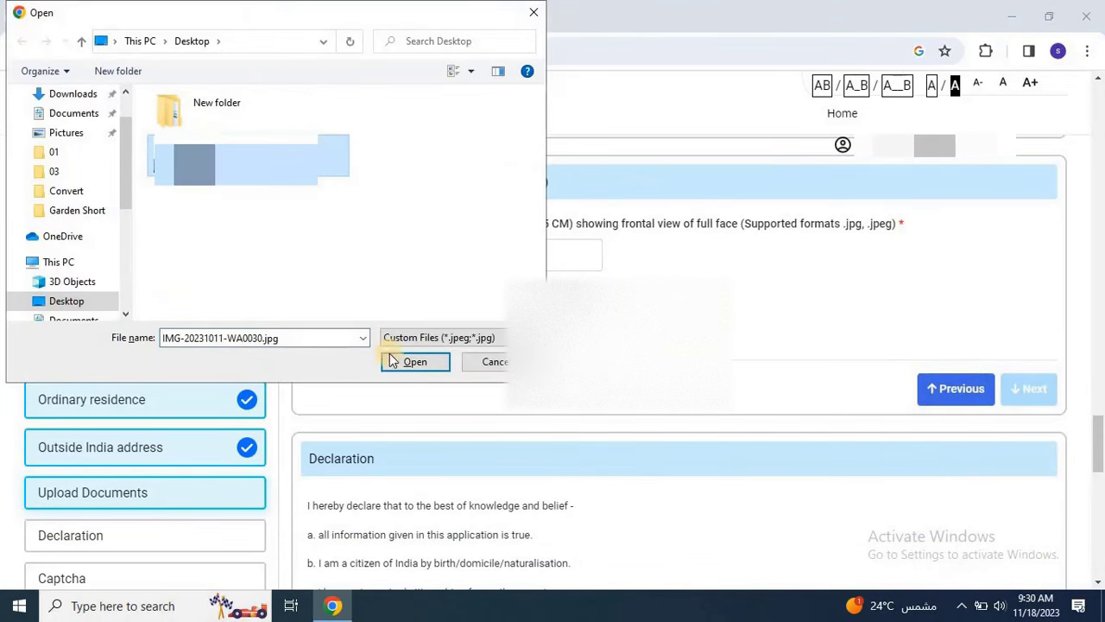
pyautogui.click(415, 360)
pyautogui.click(721, 517)
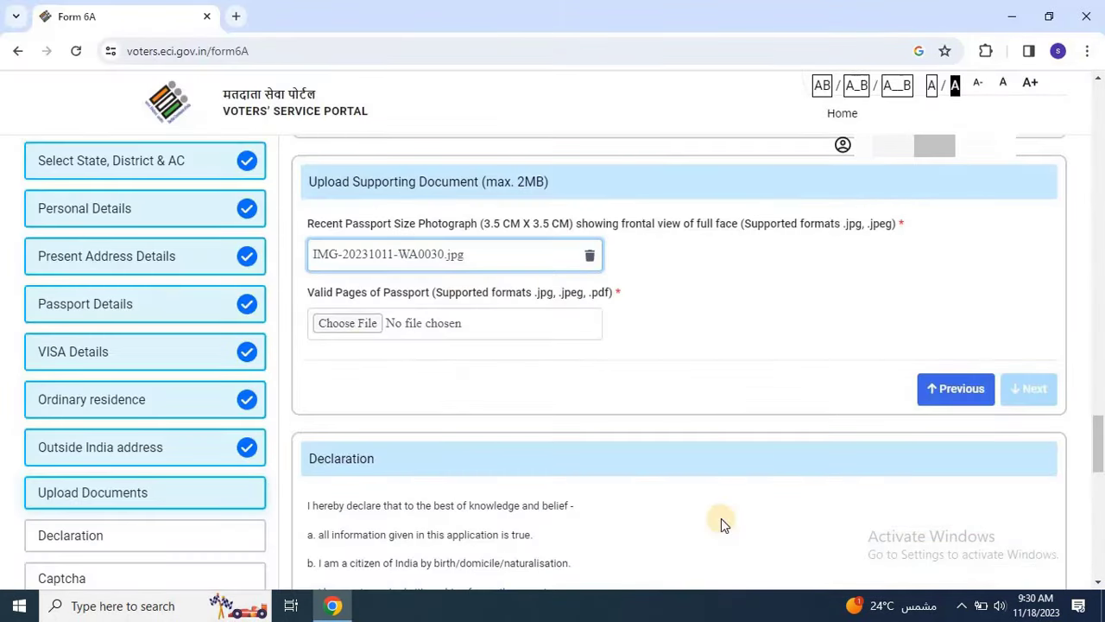
pyautogui.click(357, 323)
pyautogui.click(242, 200)
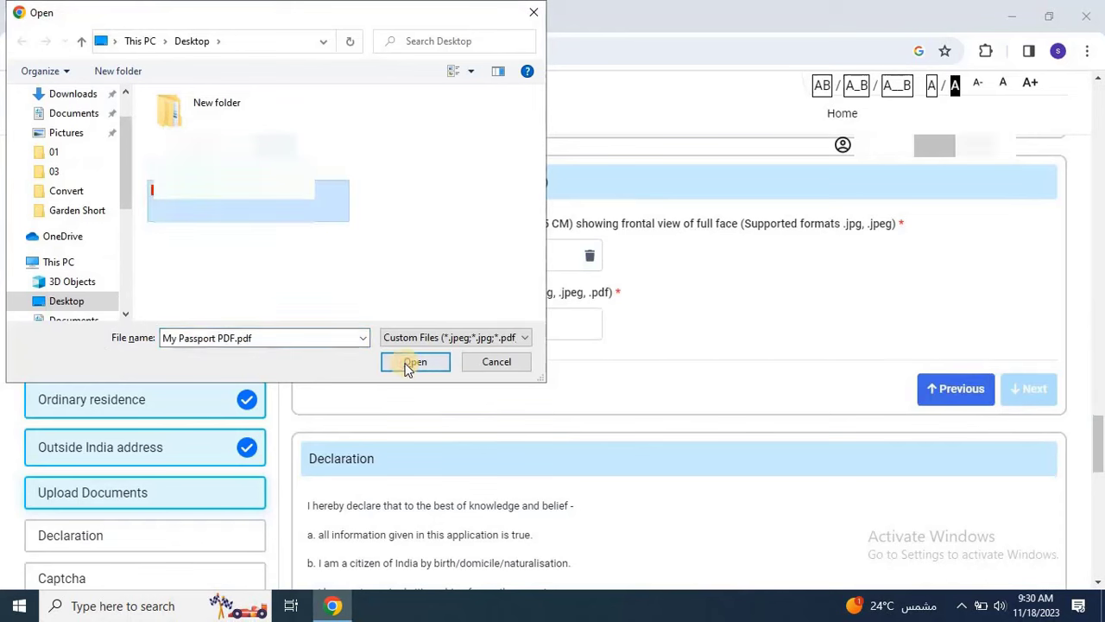
pyautogui.click(413, 363)
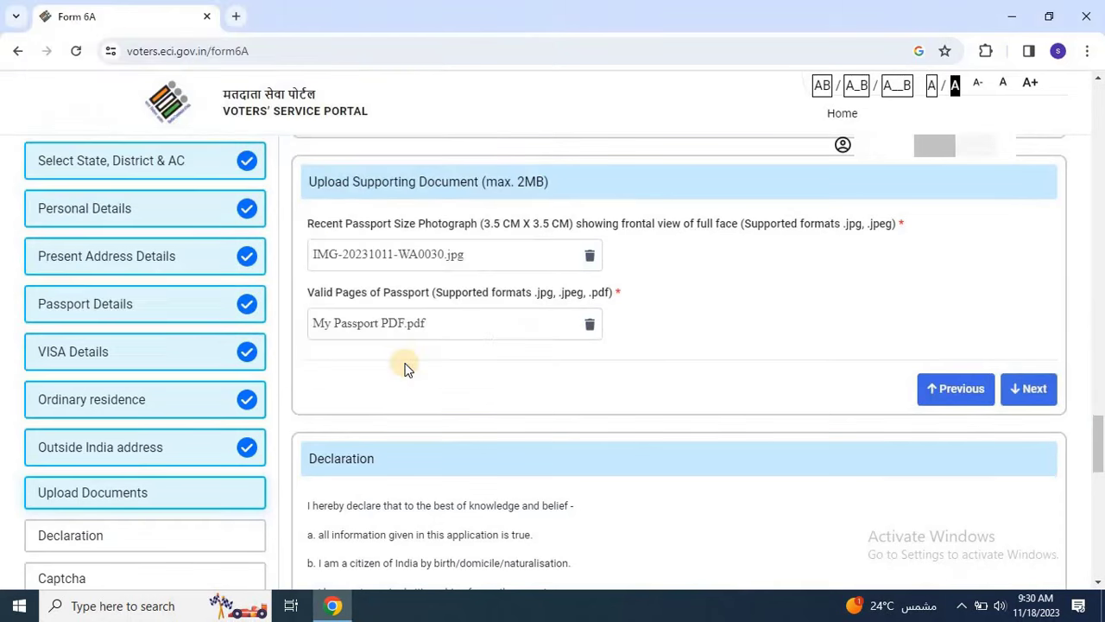
pyautogui.click(1026, 398)
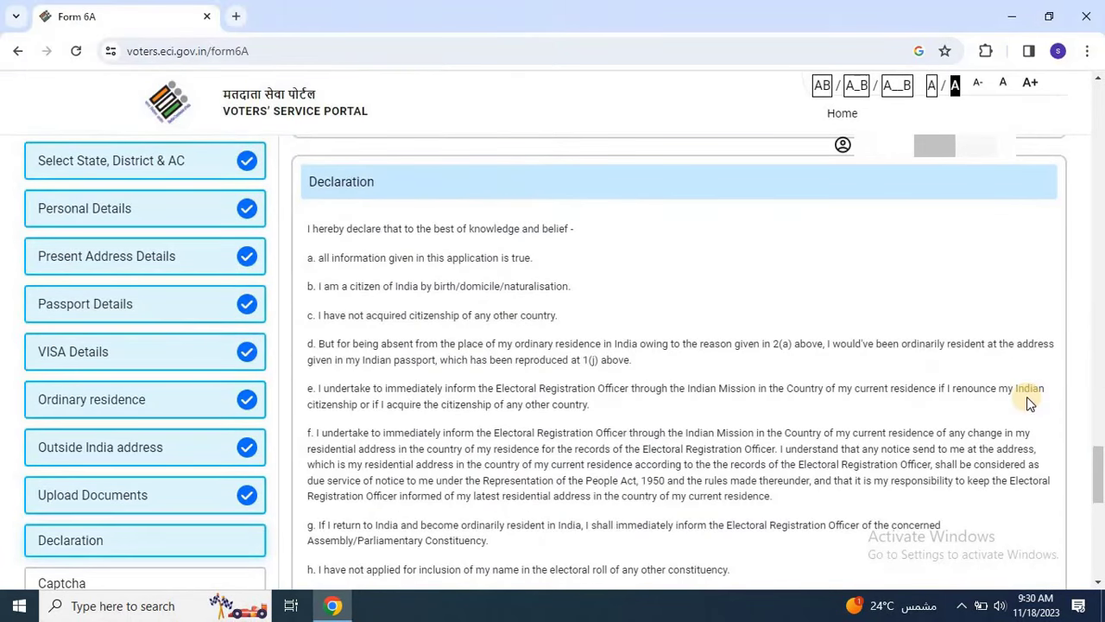
# Step: Declare possible earlier enrolment in Telangana, picking its district and constituency
pyautogui.scroll(-4, 1096, 475)
pyautogui.click(314, 338)
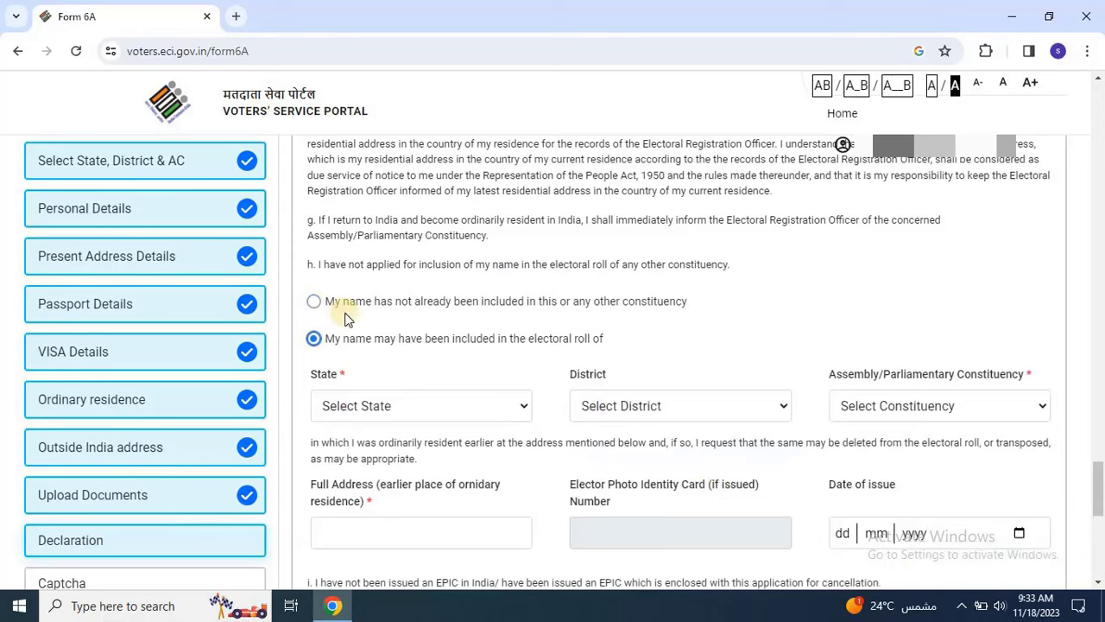
pyautogui.click(482, 414)
pyautogui.press('m')
pyautogui.press('Return')
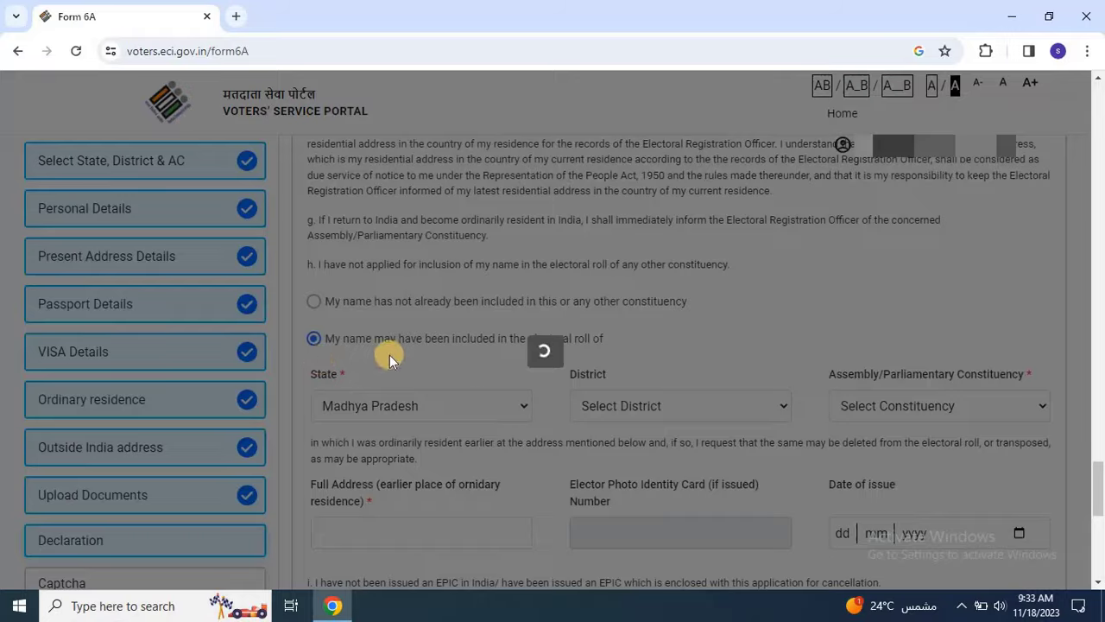
pyautogui.scroll(-2, 1098, 486)
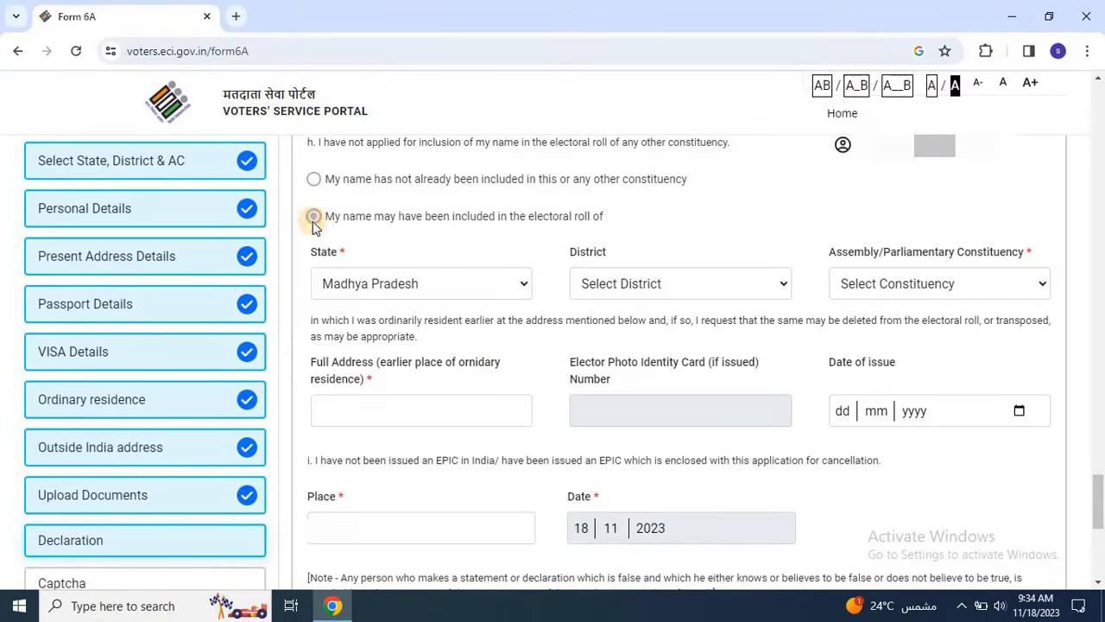
pyautogui.click(313, 217)
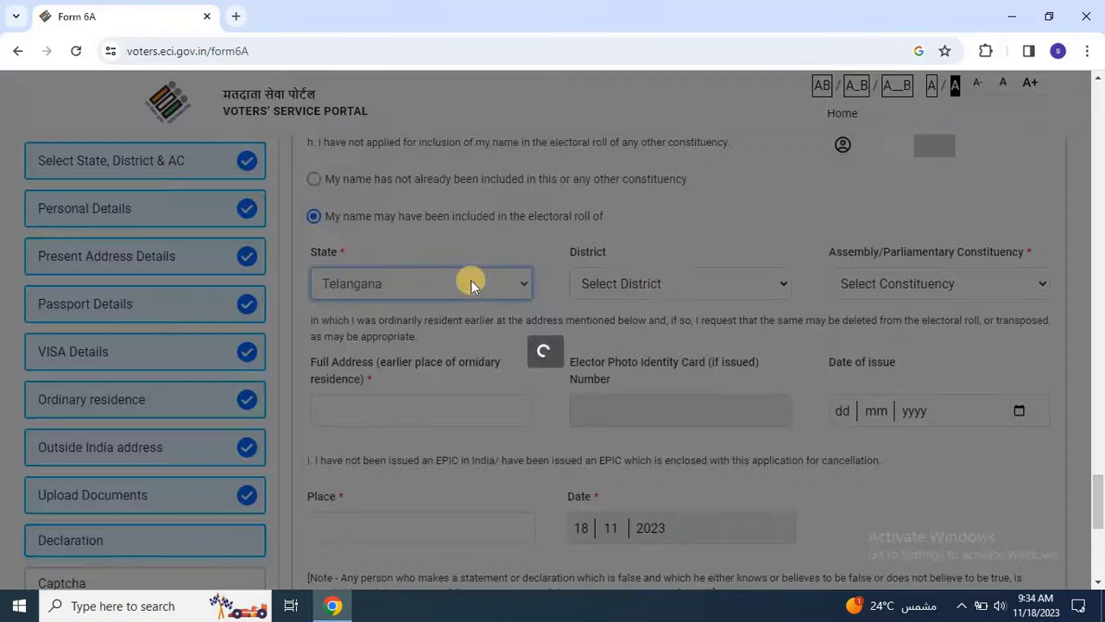
pyautogui.click(656, 283)
pyautogui.click(616, 350)
pyautogui.click(925, 285)
pyautogui.click(854, 316)
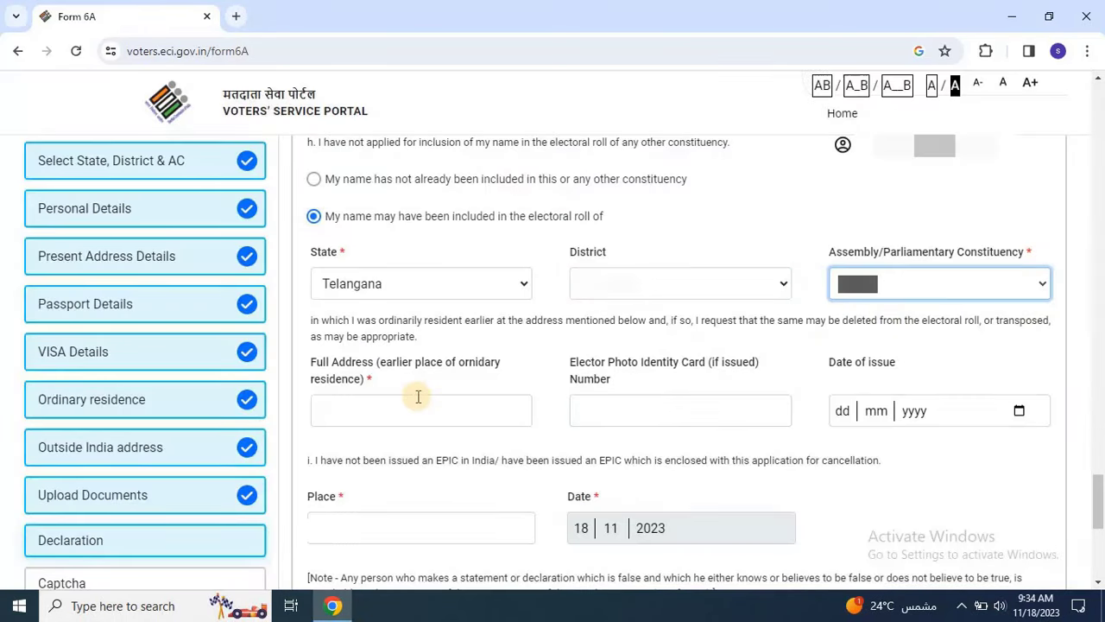
# Step: Enter the earlier full address, the EPIC number and its date of issue
pyautogui.click(396, 402)
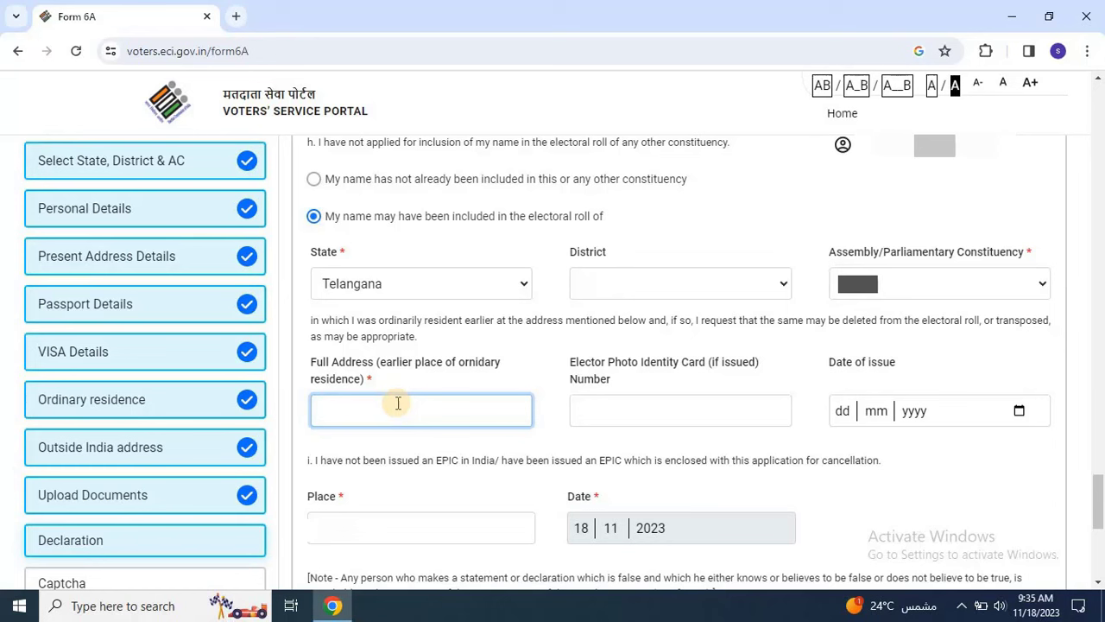
pyautogui.write('7')
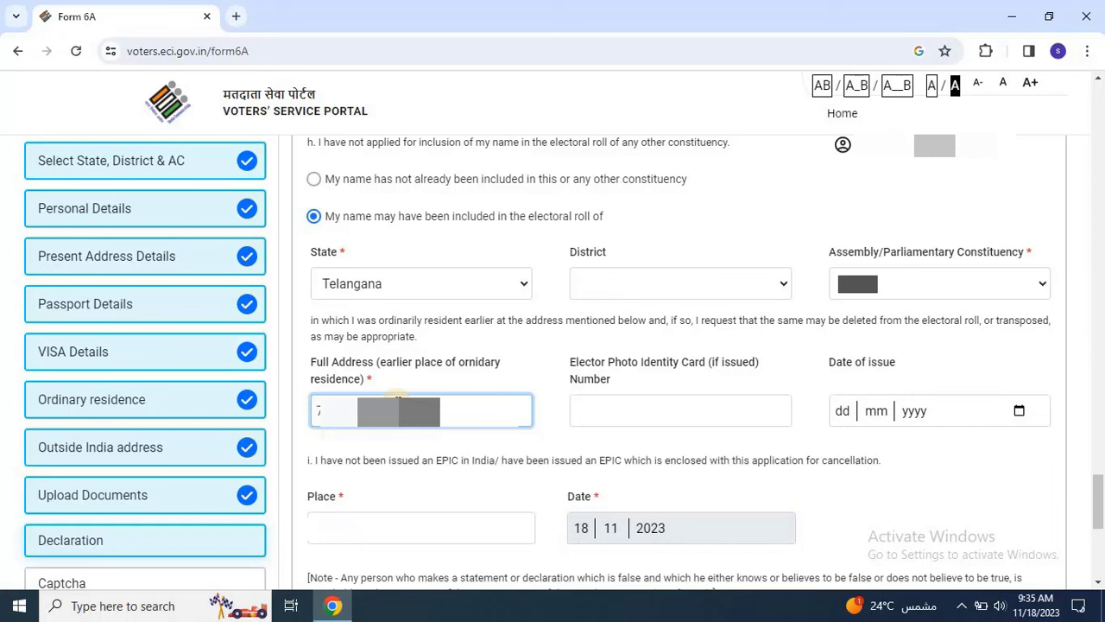
pyautogui.click(624, 413)
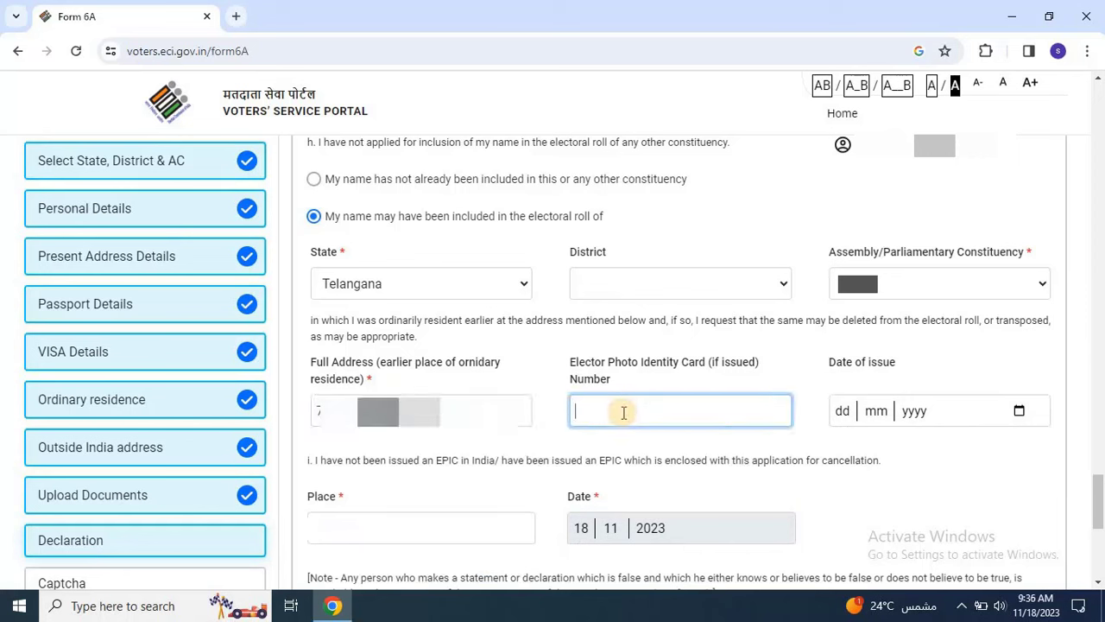
pyautogui.hotkey('ctrl', 'v')
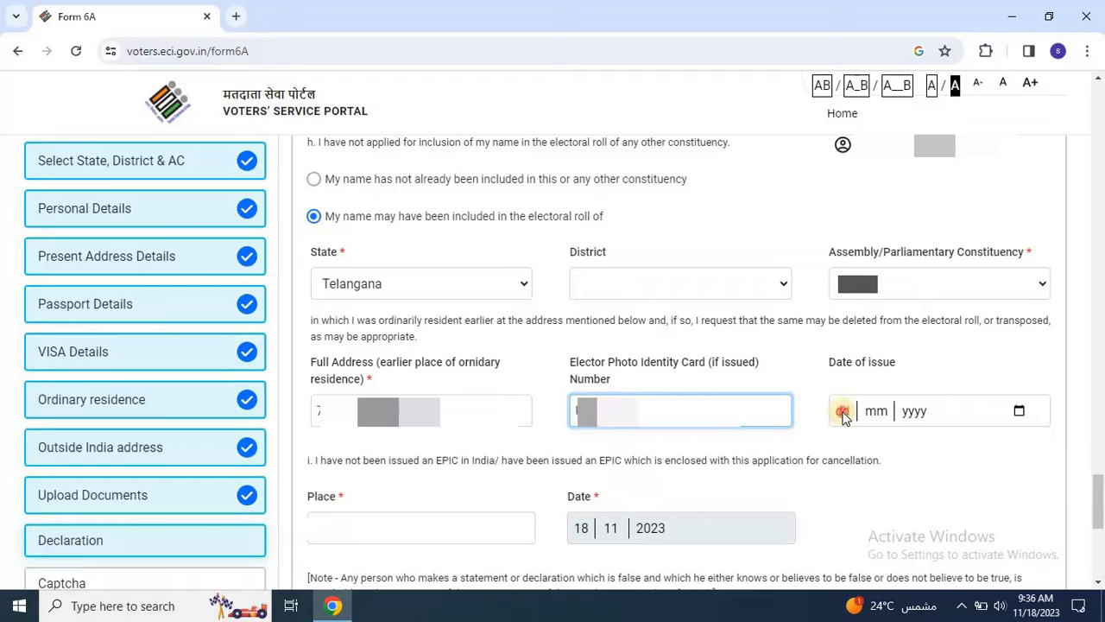
pyautogui.click(842, 411)
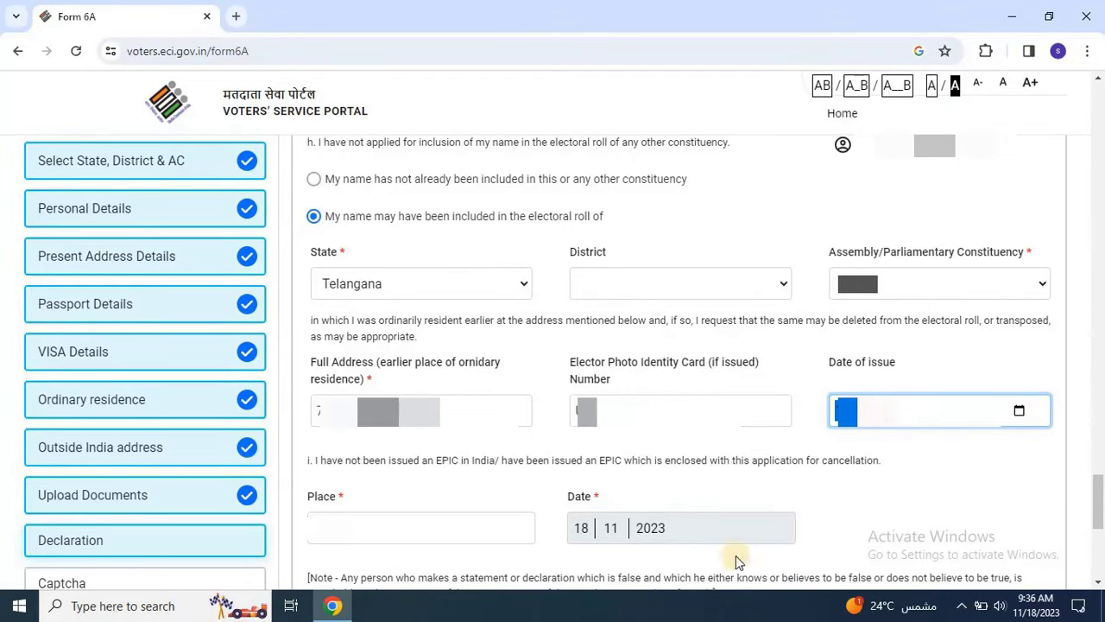
pyautogui.click(394, 534)
pyautogui.scroll(-3, 1079, 474)
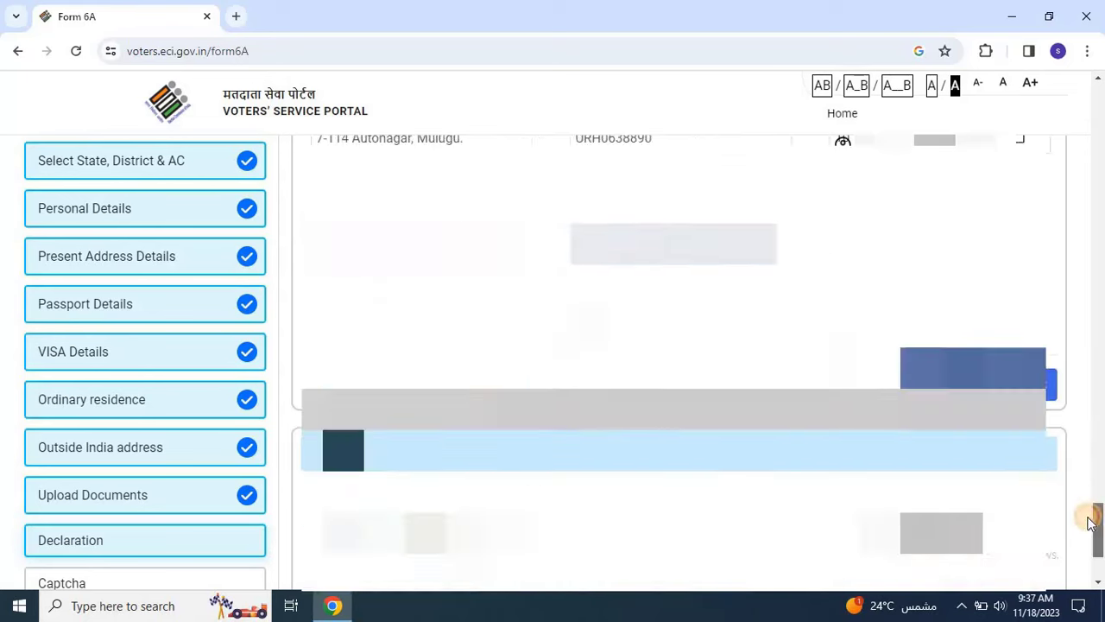
# Step: Enter the captcha text and submit the completed Form 6A for preview and submission
pyautogui.click(1031, 368)
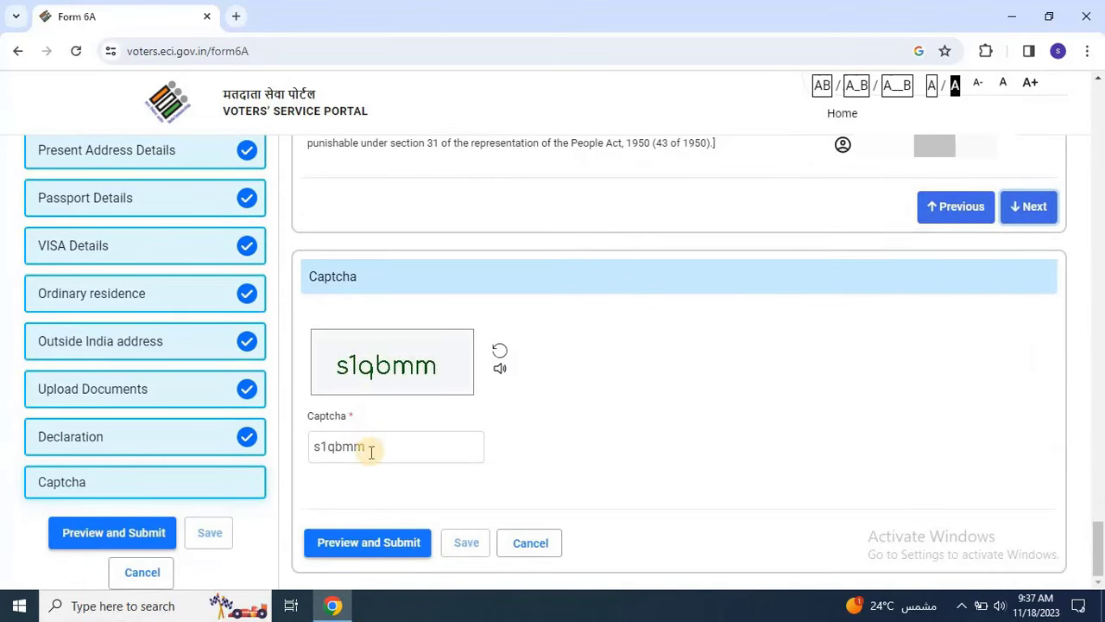
pyautogui.click(370, 451)
pyautogui.click(357, 542)
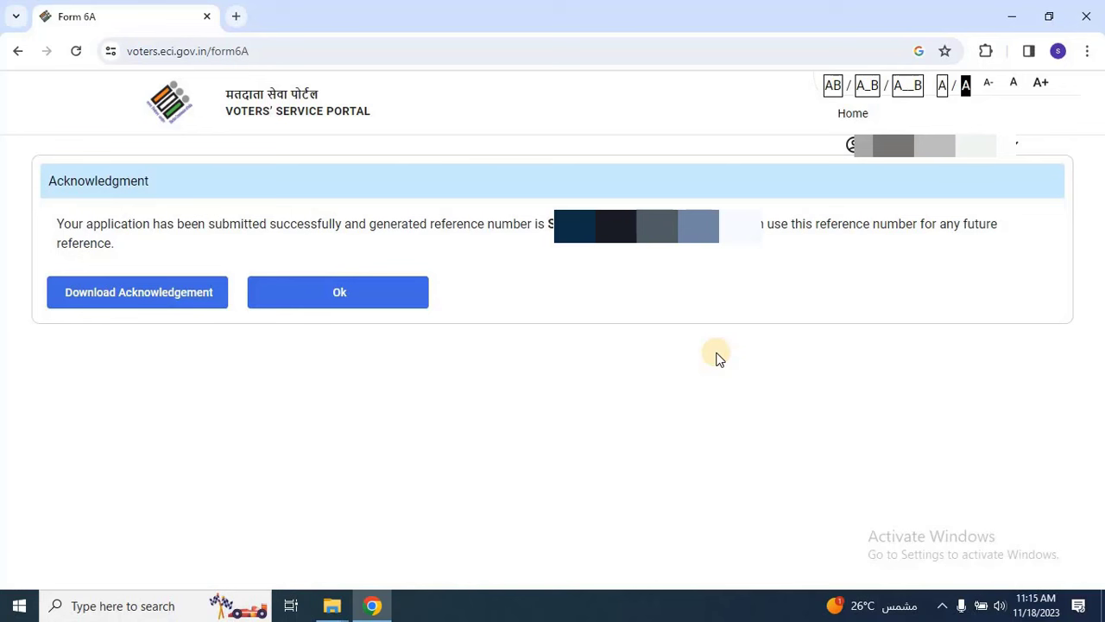
# Step: Download the Form 6A acknowledgement PDF, then dismiss it with Ok to return home
pyautogui.click(140, 298)
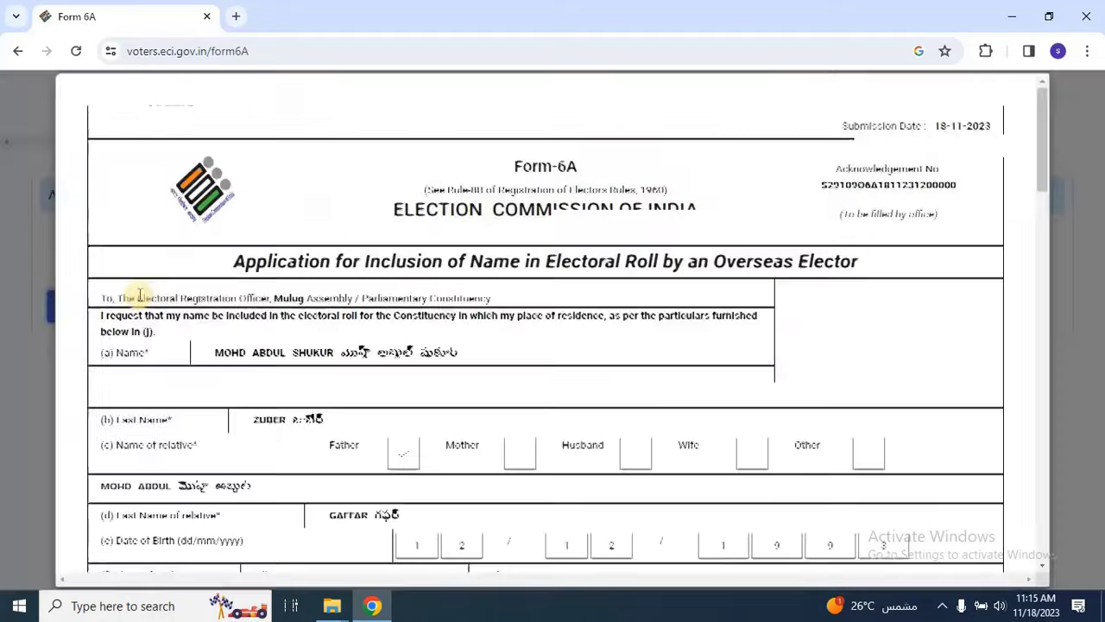
pyautogui.click(139, 297)
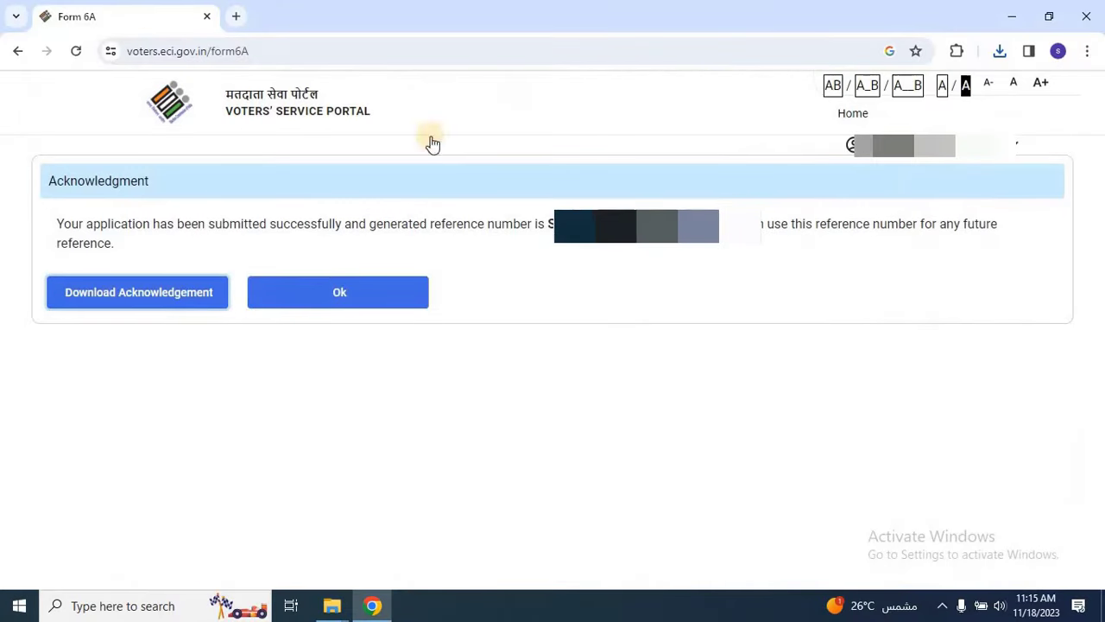
pyautogui.click(330, 301)
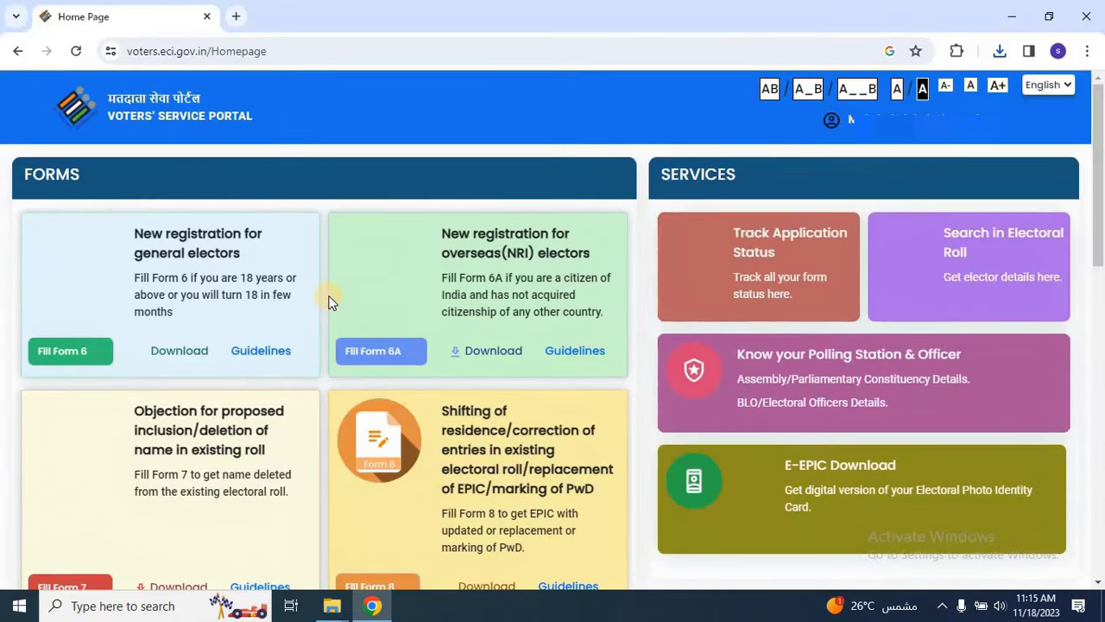
# Step: Open Track Application Status and get the reference number from the downloaded acknowledgement
pyautogui.click(761, 255)
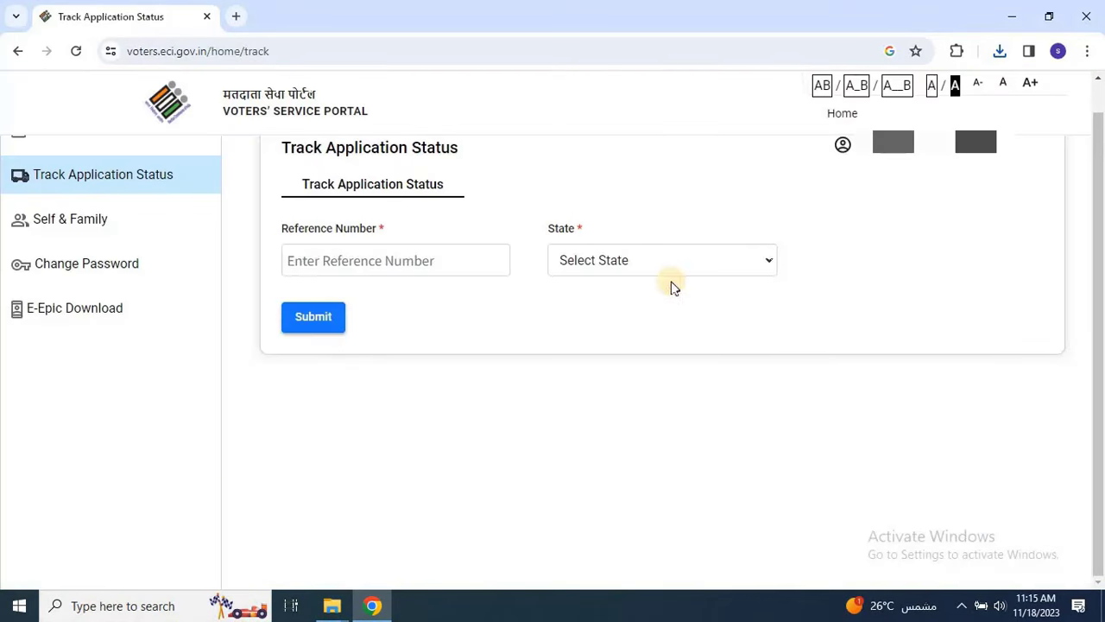
pyautogui.moveTo(328, 608)
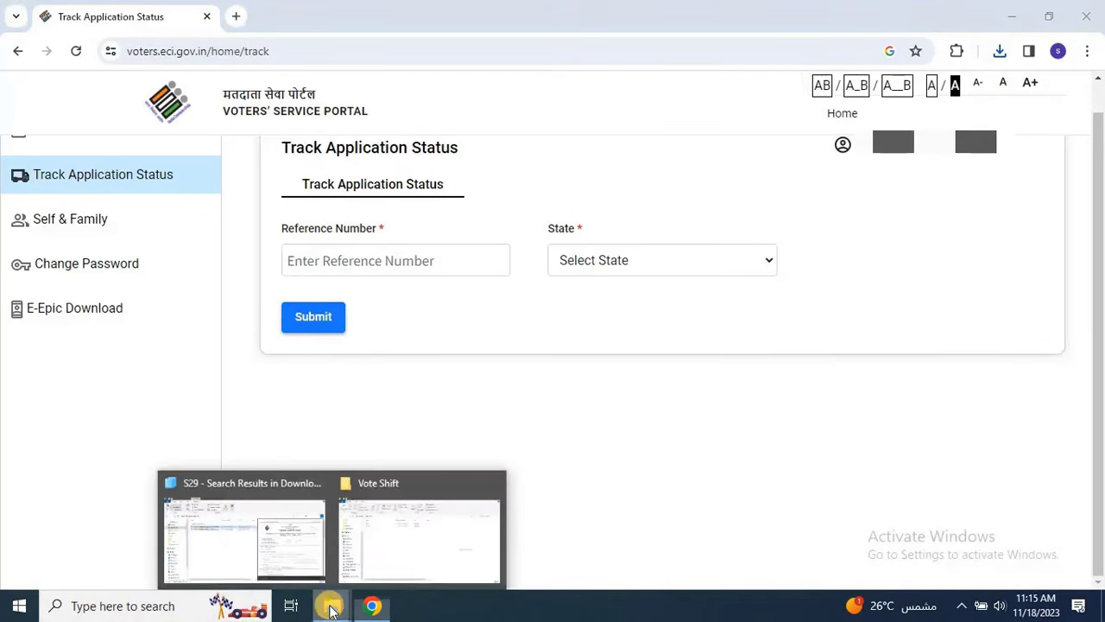
pyautogui.click(250, 531)
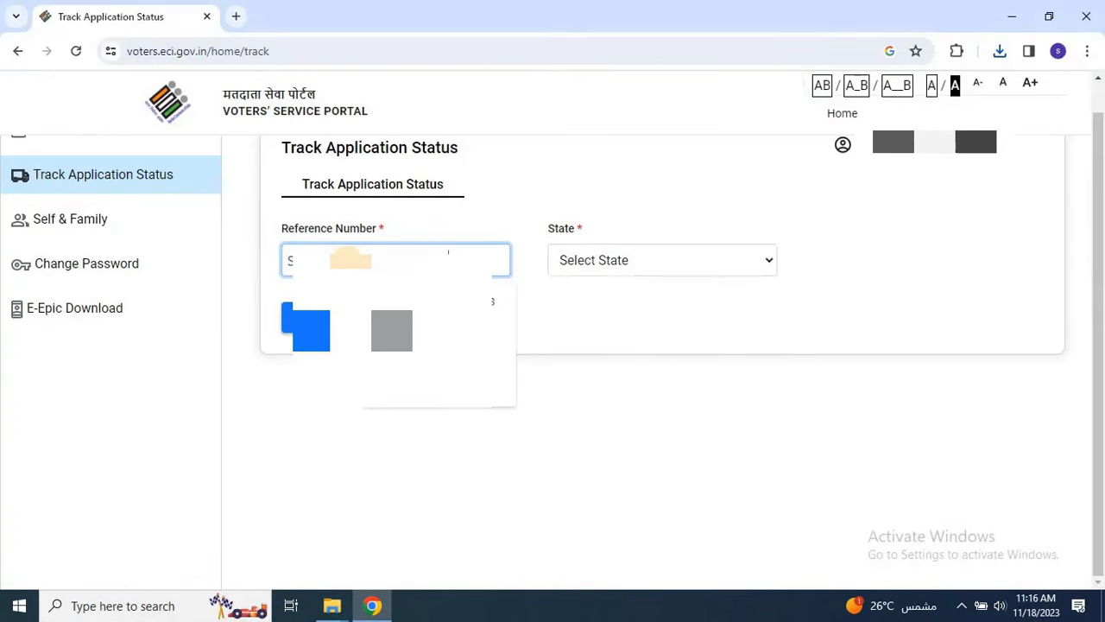
# Step: Choose Telangana as the state, look up the status, and expand the SUBMITTED 18-11-2023 entry
pyautogui.click(611, 261)
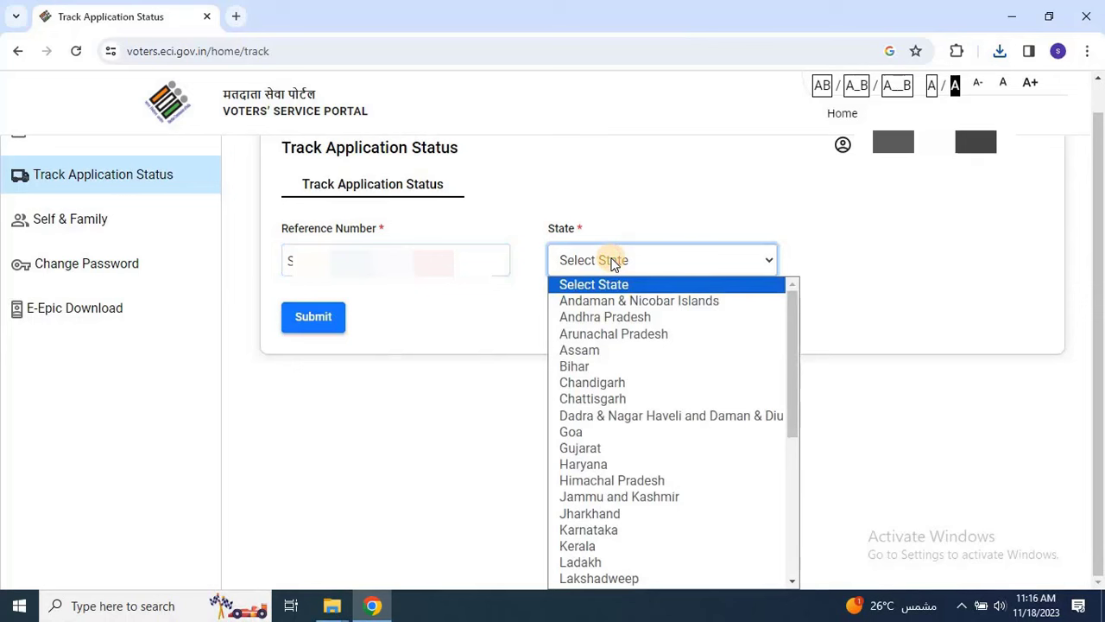
pyautogui.write('tel')
pyautogui.press('Return')
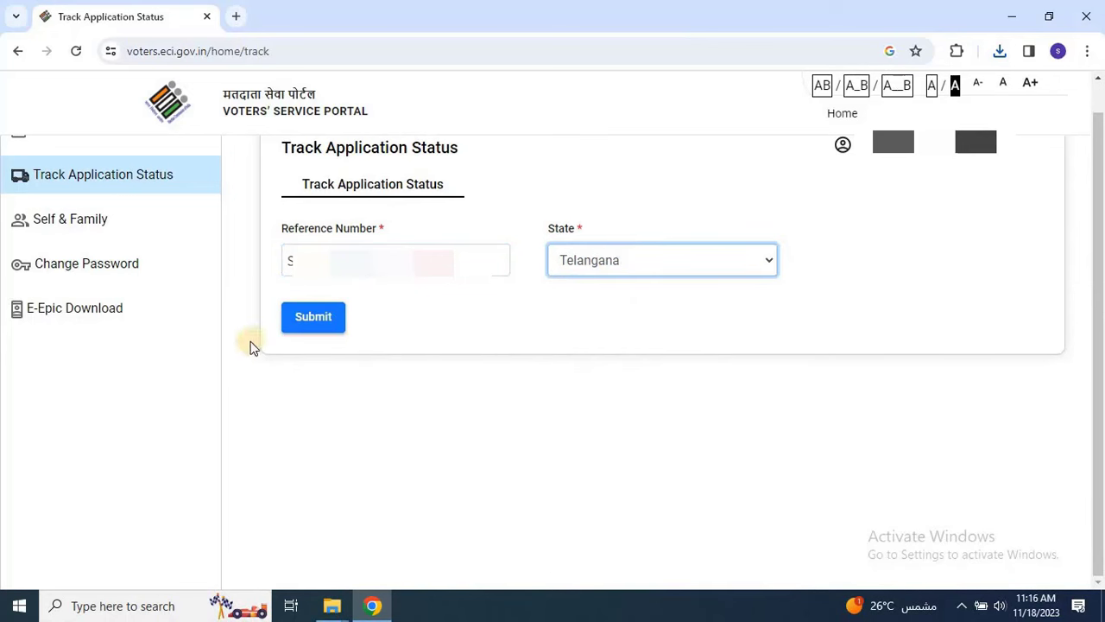
pyautogui.click(317, 320)
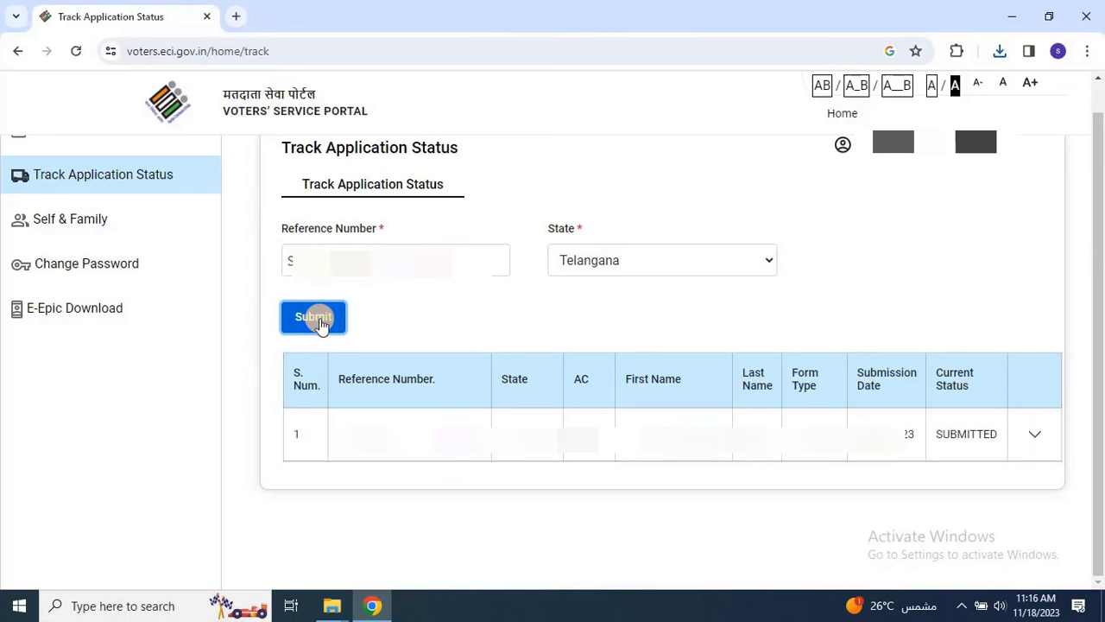
pyautogui.click(1035, 436)
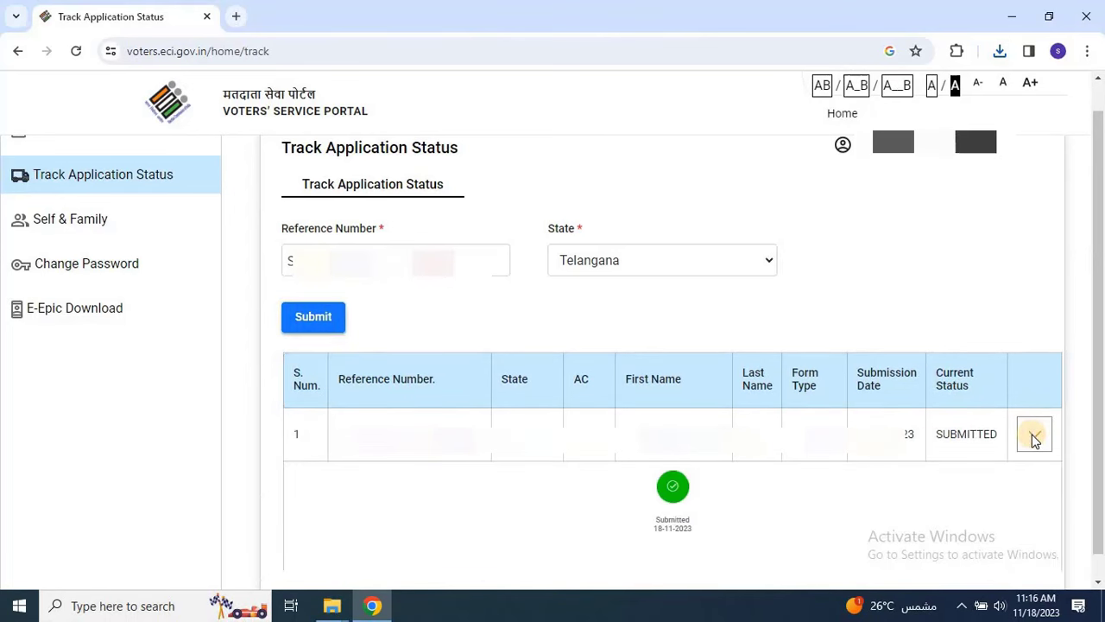